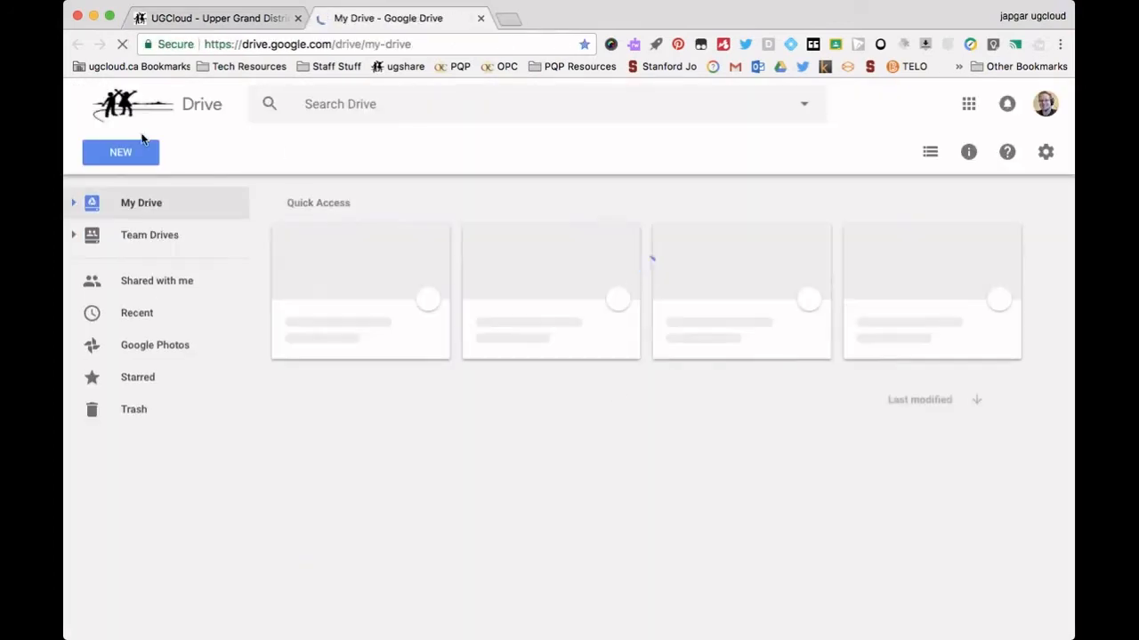
Step: Create a new Google Slides presentation, name it "Newspaper Template" and dismiss the theme suggestions
click(120, 155)
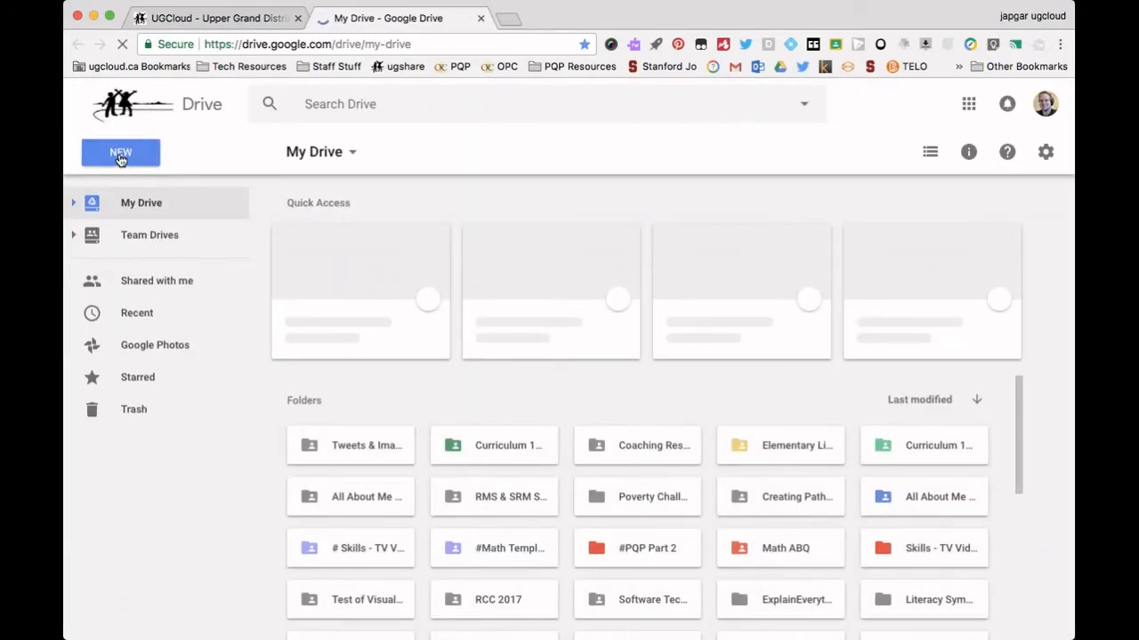
click(165, 345)
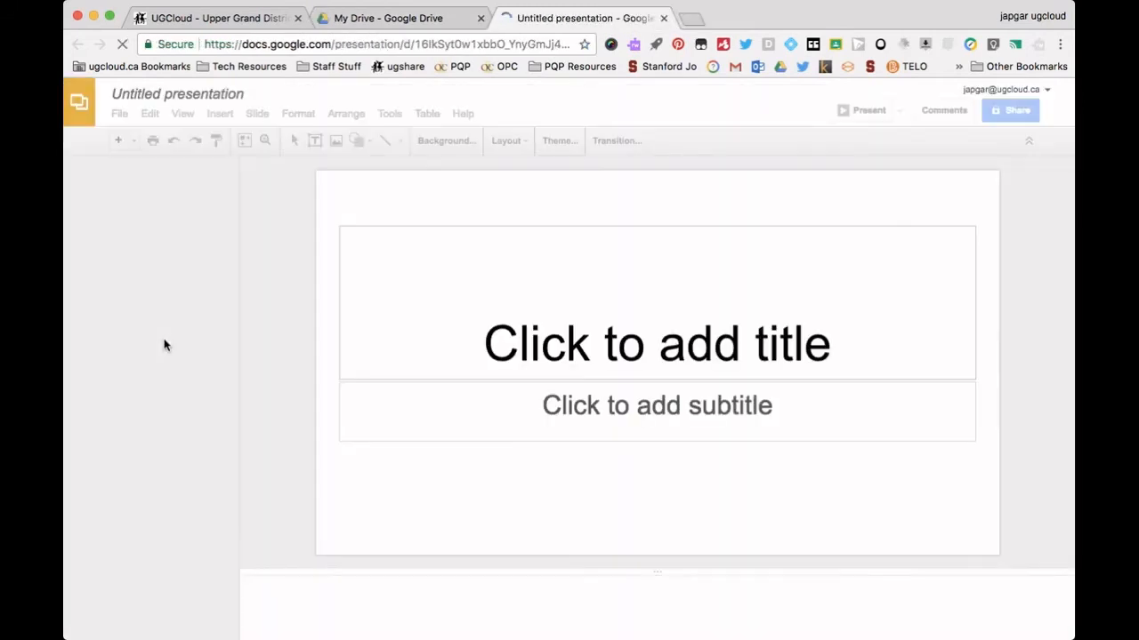
click(178, 96)
text(Ne)
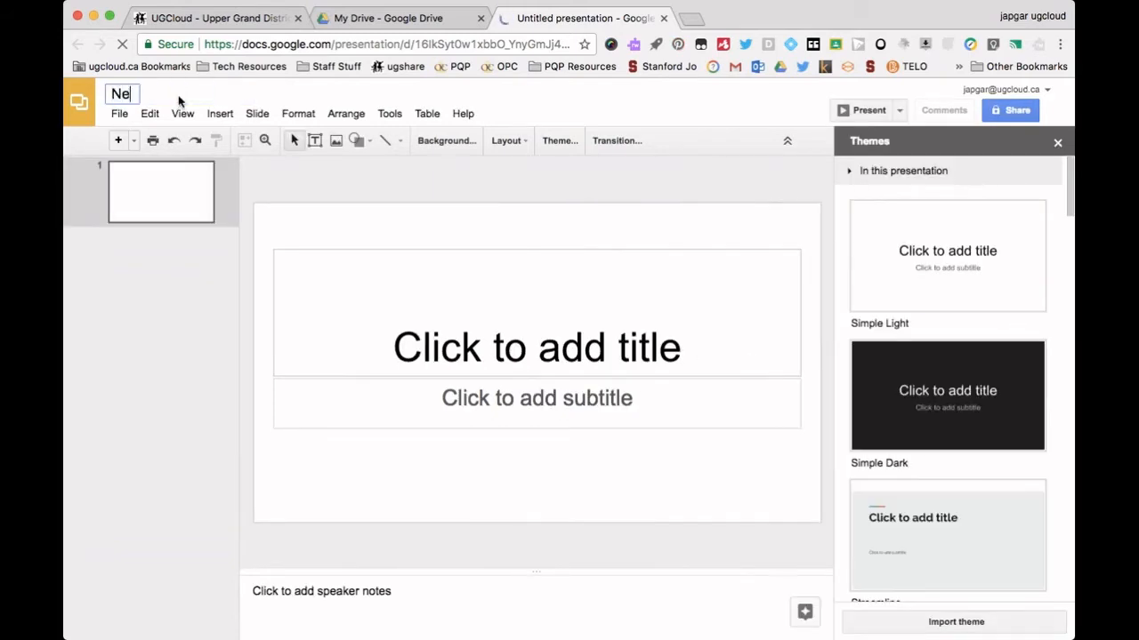
text(ws)
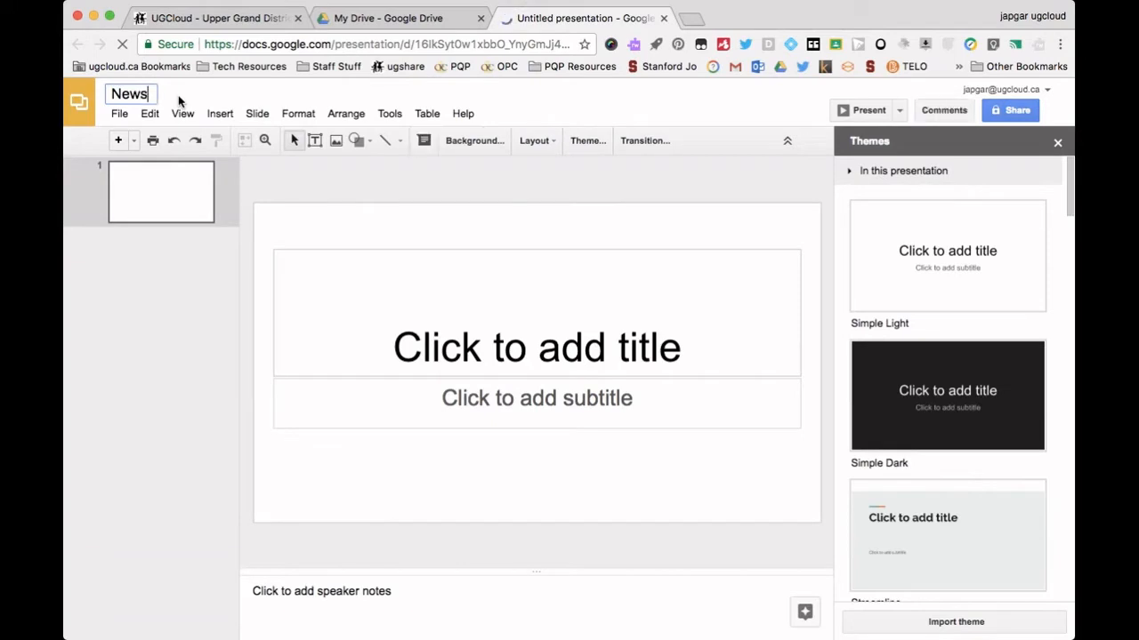
text(paper )
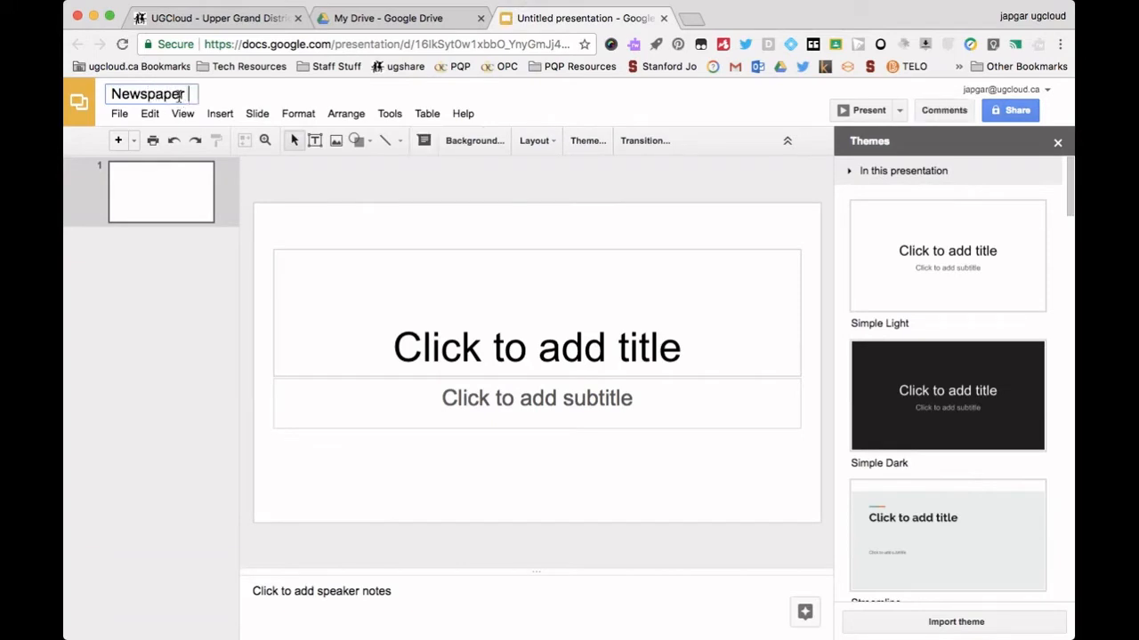
text(Template)
key(Return)
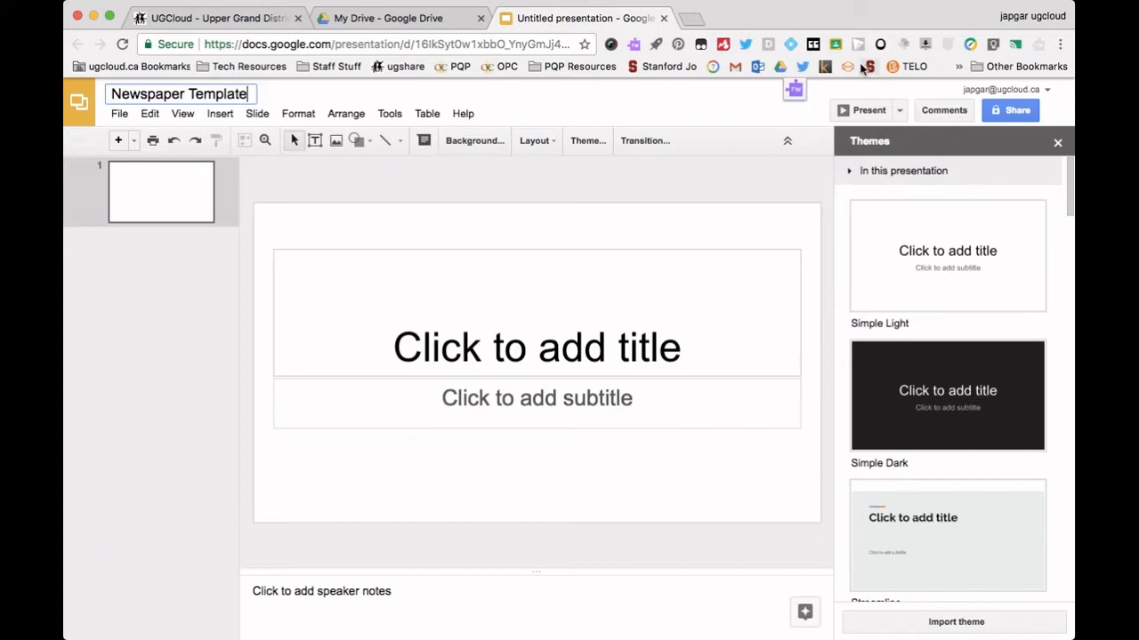
click(185, 312)
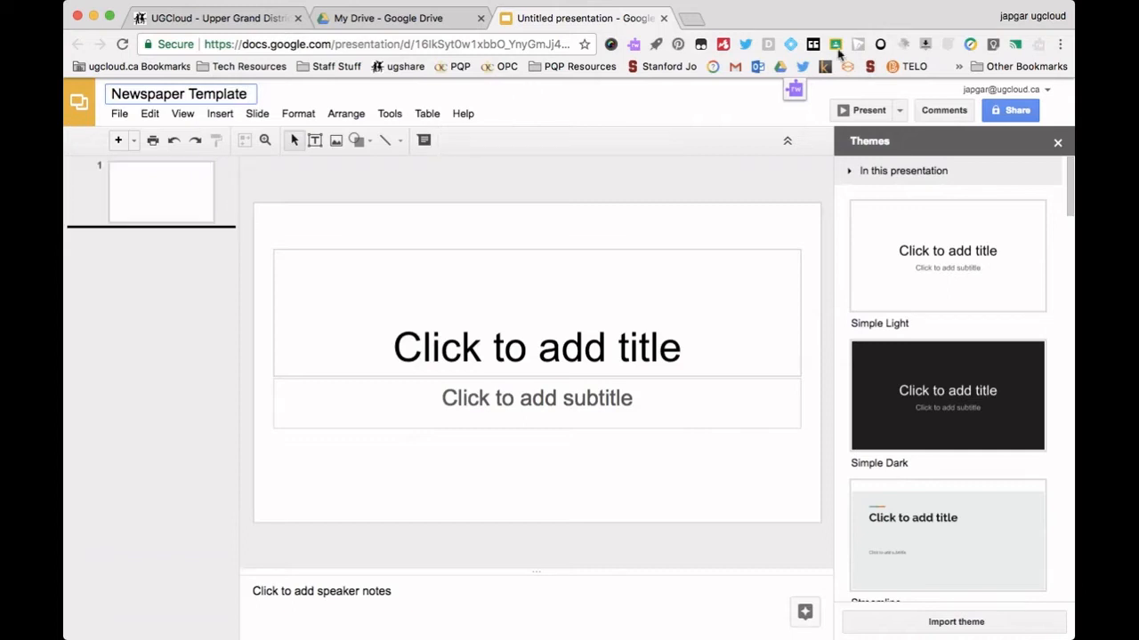
click(1058, 144)
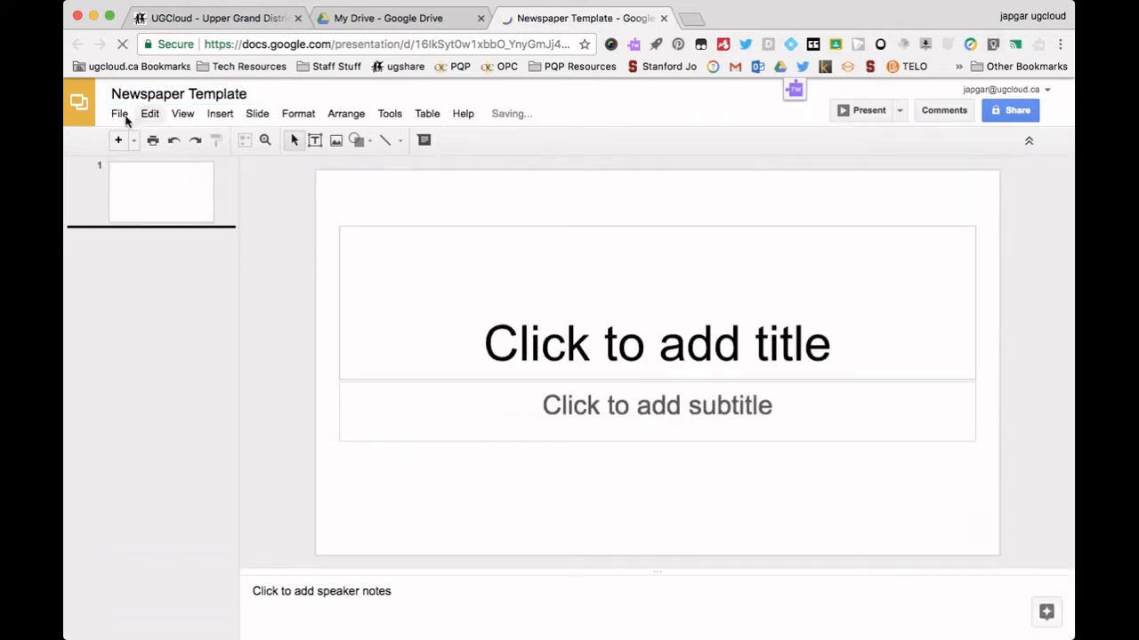
Step: Change the page setup to a custom size of 8.5 × 11 inches
click(121, 116)
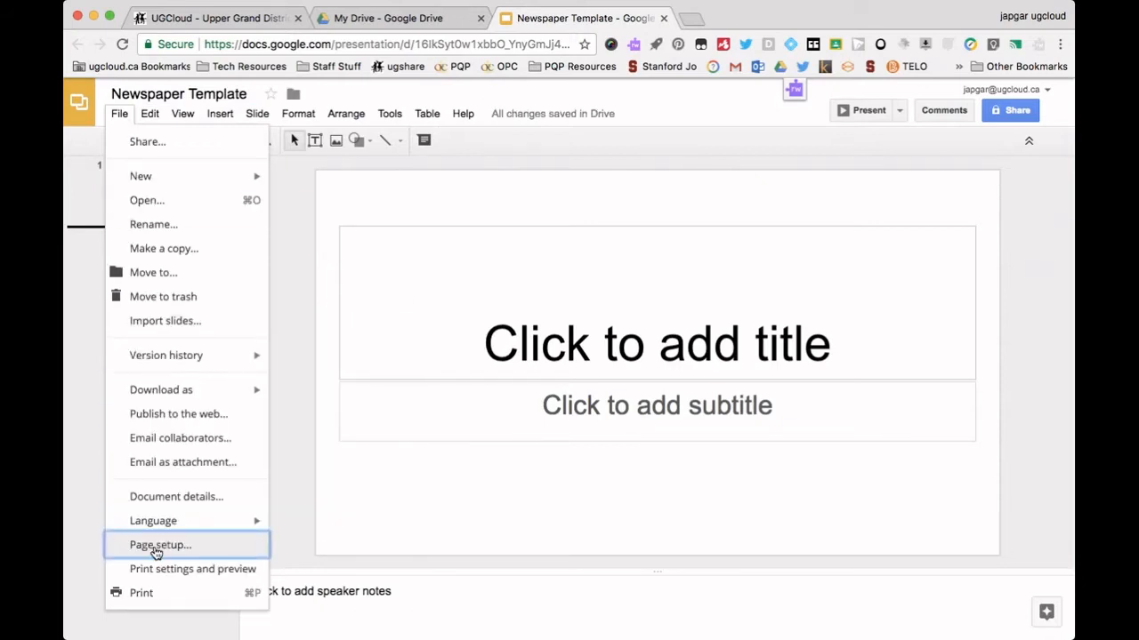
click(156, 549)
click(546, 361)
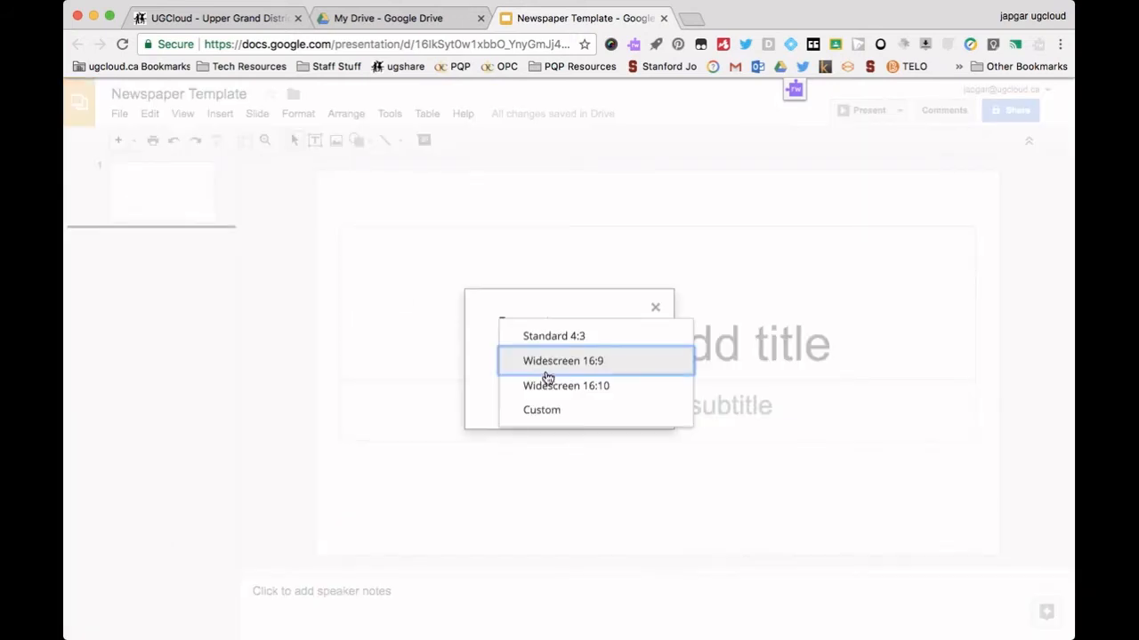
click(546, 414)
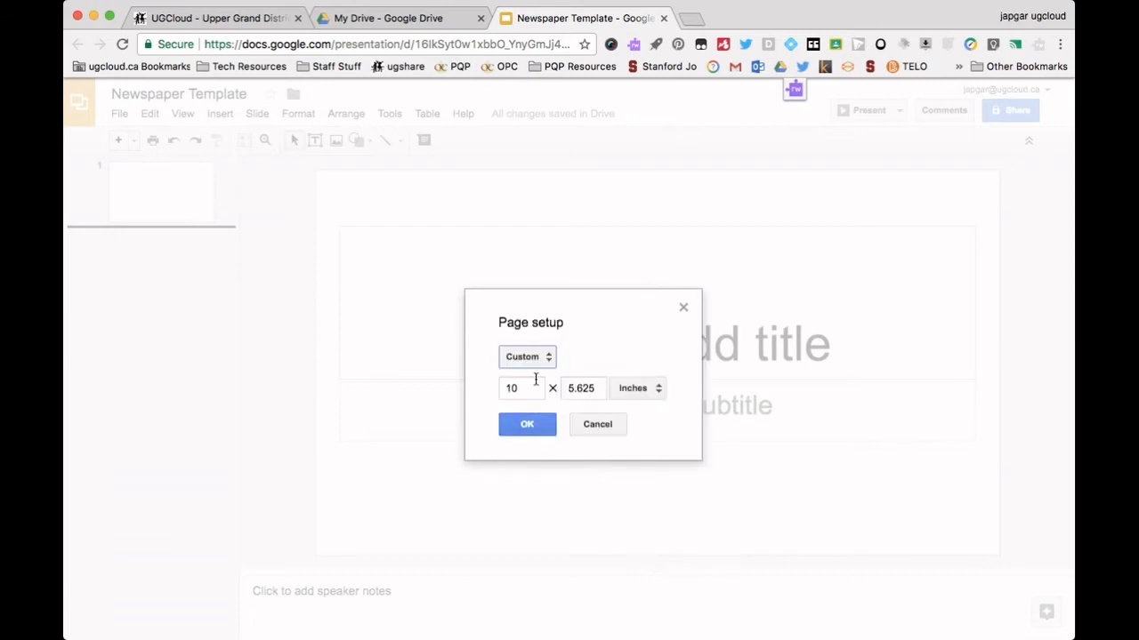
drag(533, 388, 476, 392)
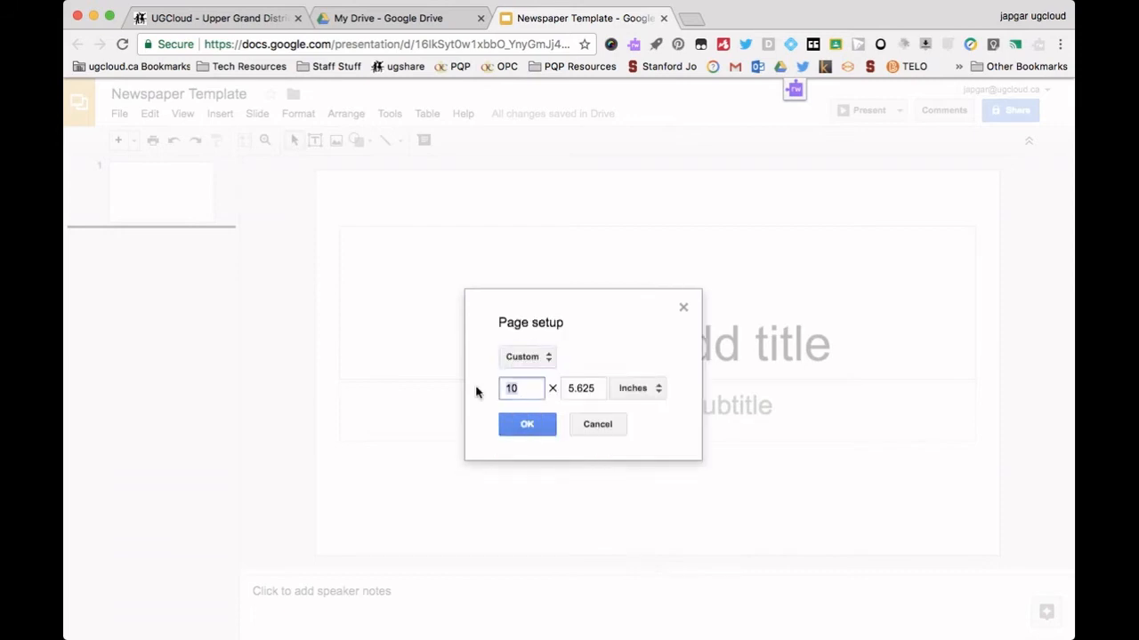
click(584, 388)
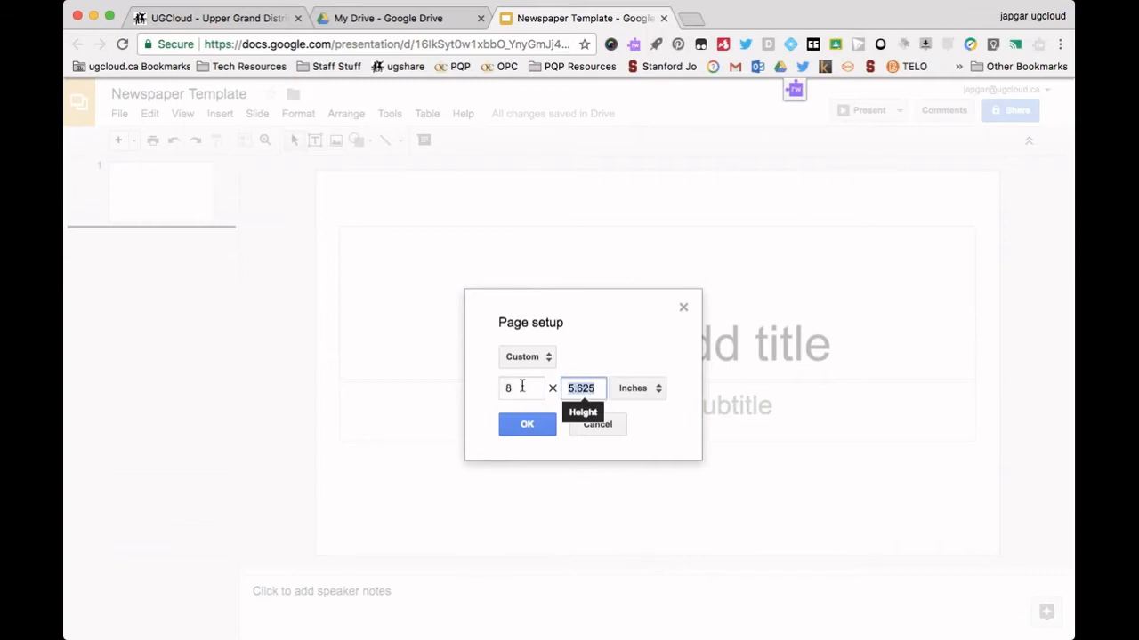
click(508, 387)
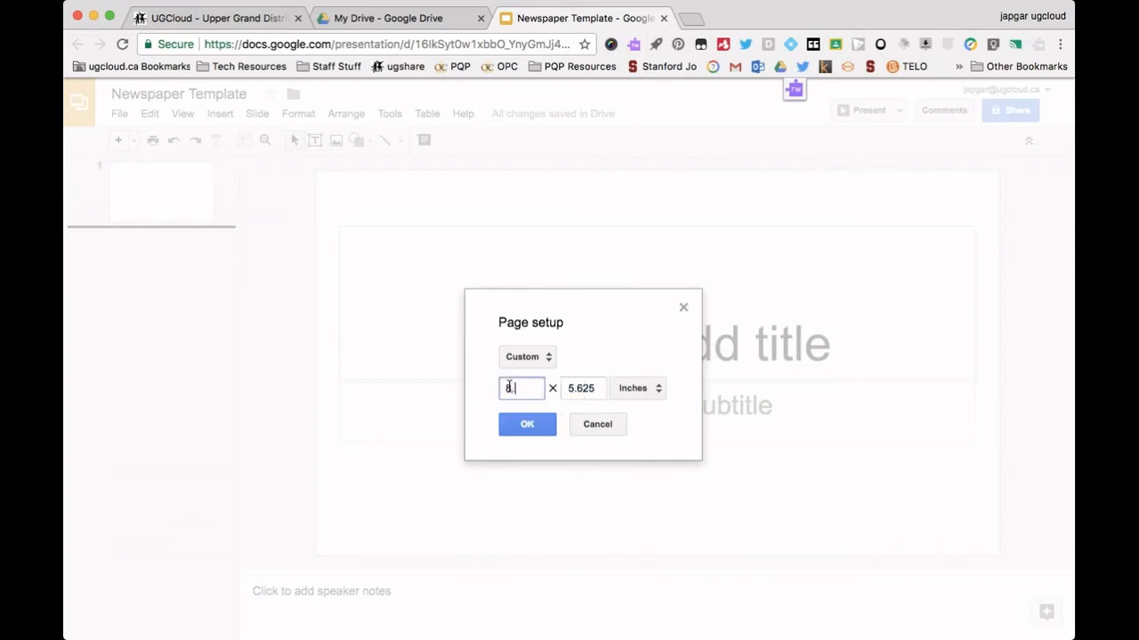
click(595, 393)
text(11)
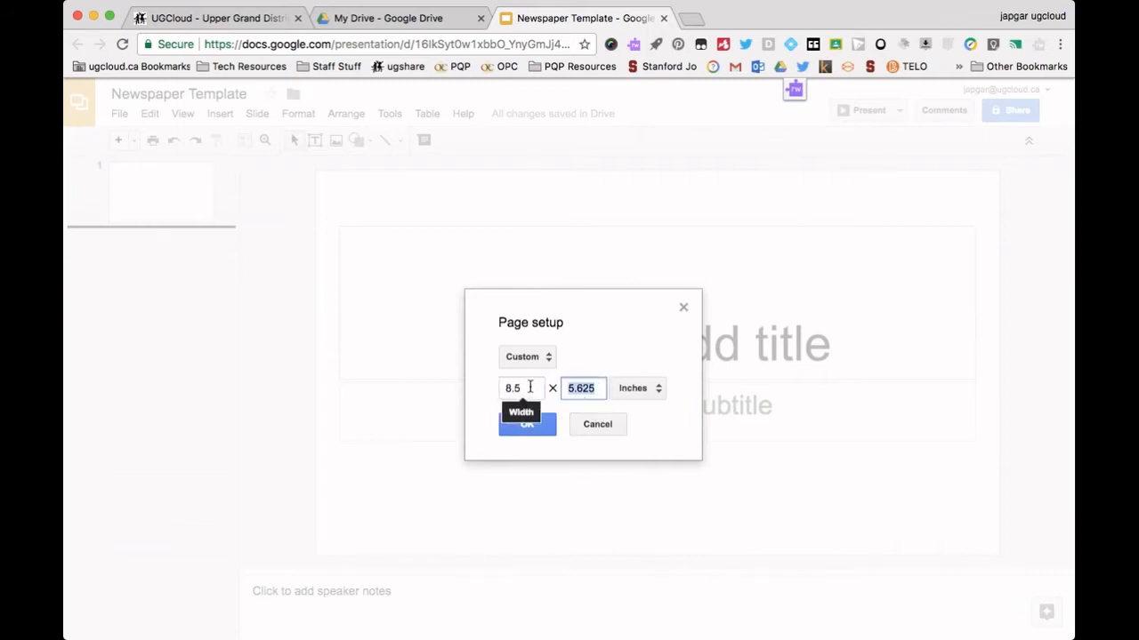
click(545, 428)
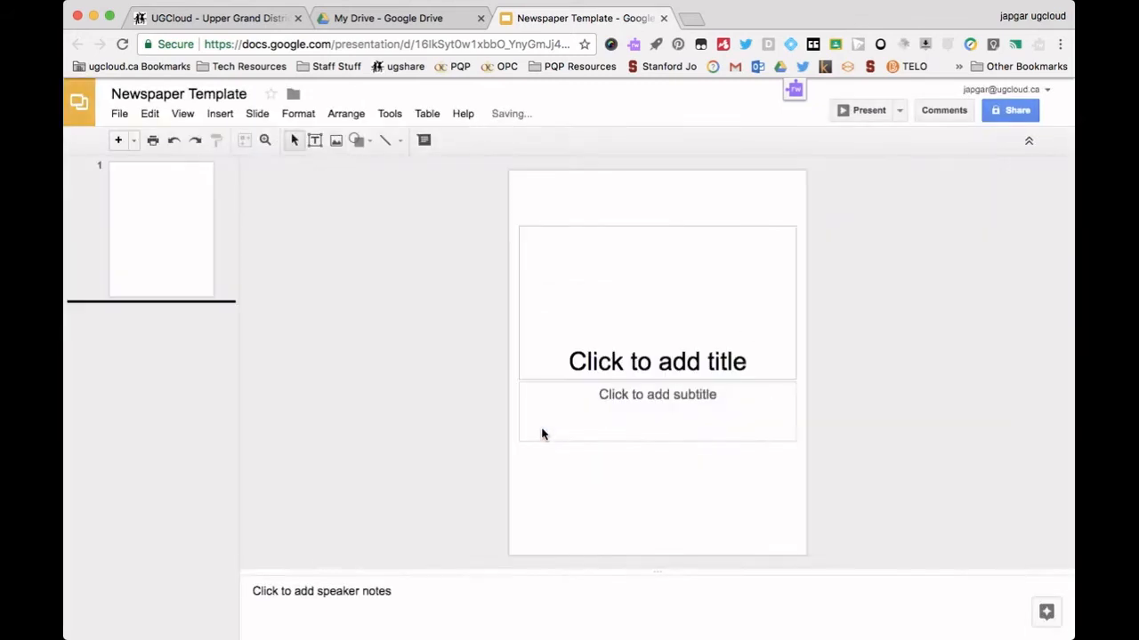
Step: Delete the title and subtitle placeholders from the slide to leave the page blank
click(591, 229)
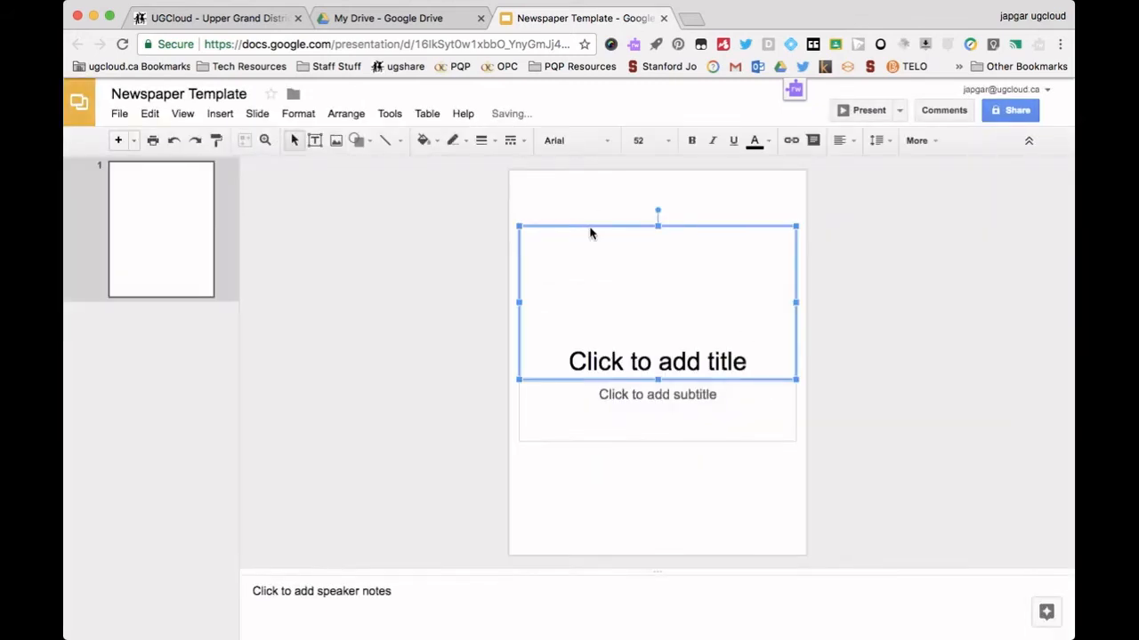
key(Delete)
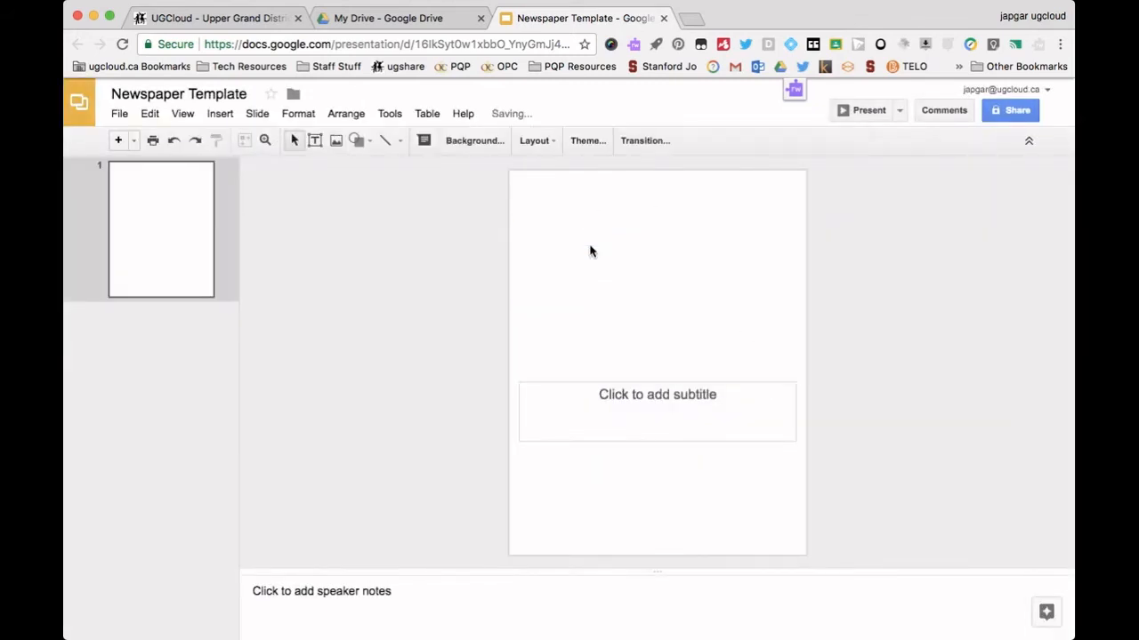
click(594, 384)
key(Delete)
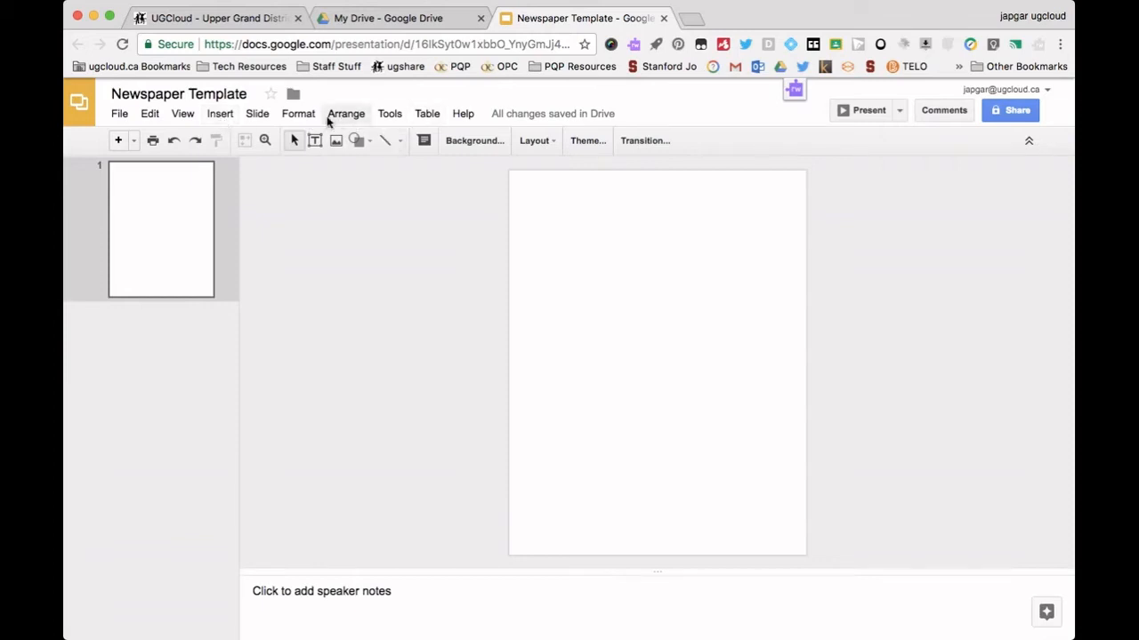
Step: Insert a tall text box as a column down the left half of the page, leaving a margin around it
click(219, 115)
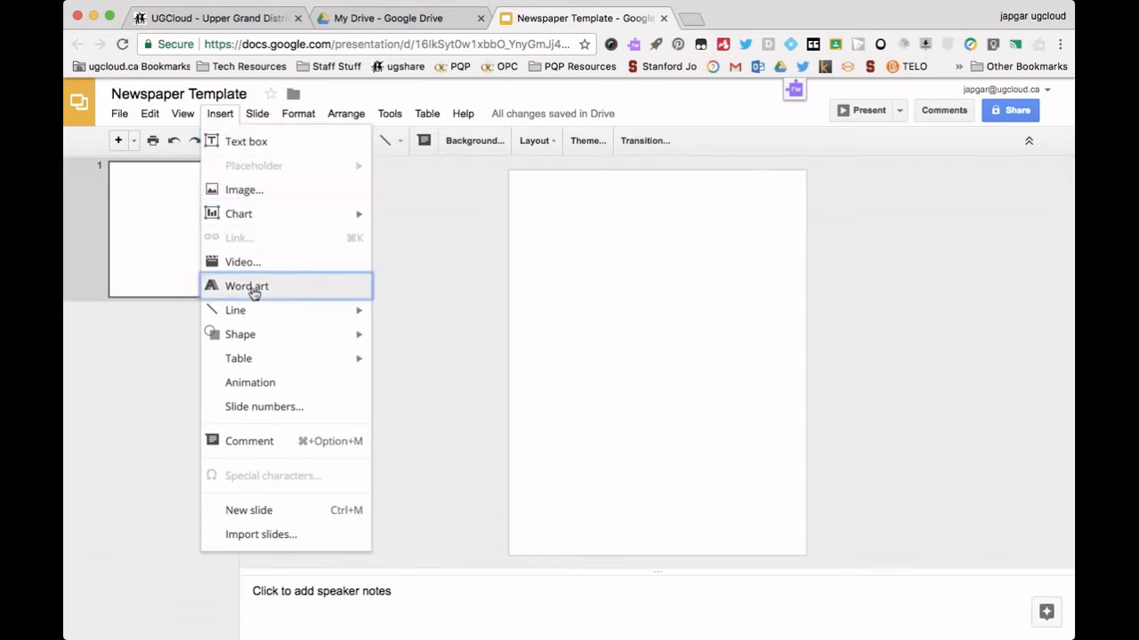
click(447, 205)
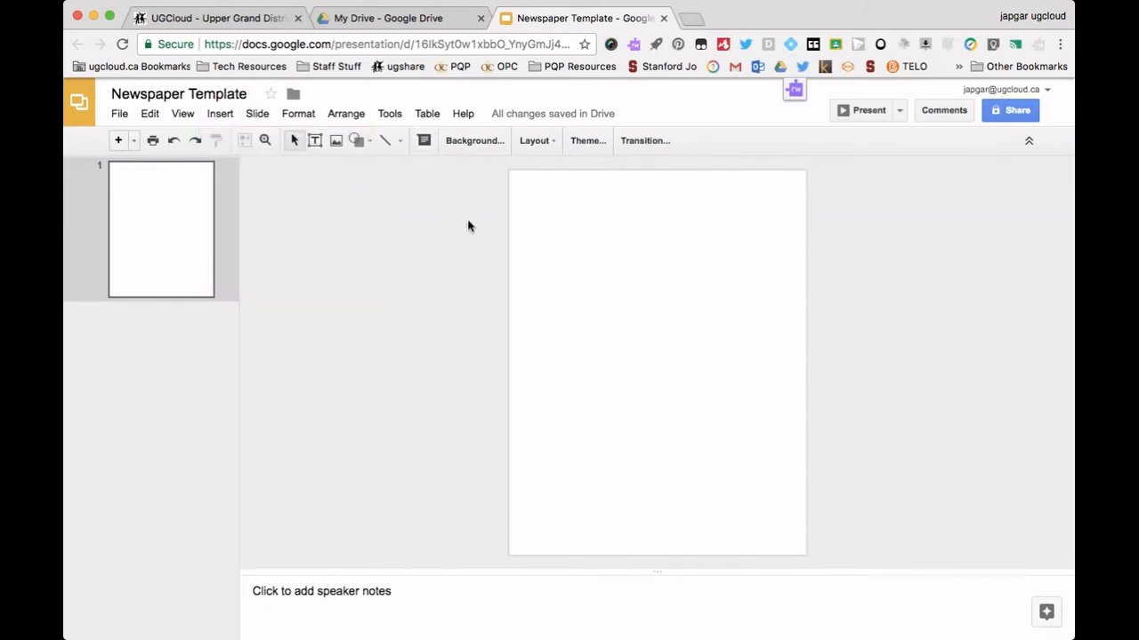
click(221, 115)
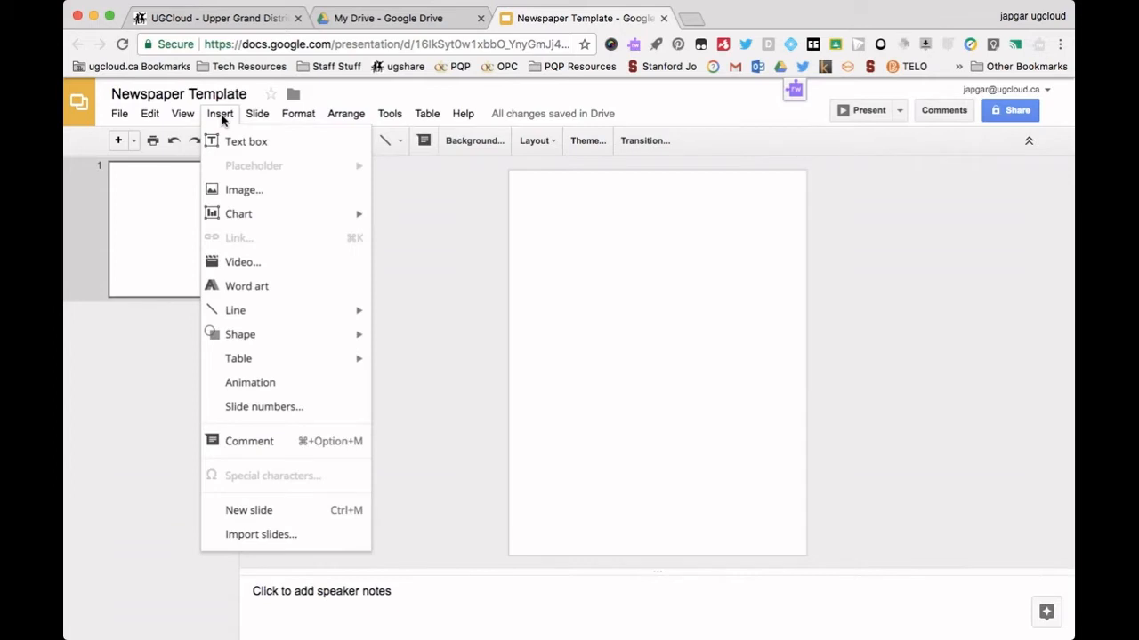
click(249, 141)
drag(526, 198, 652, 530)
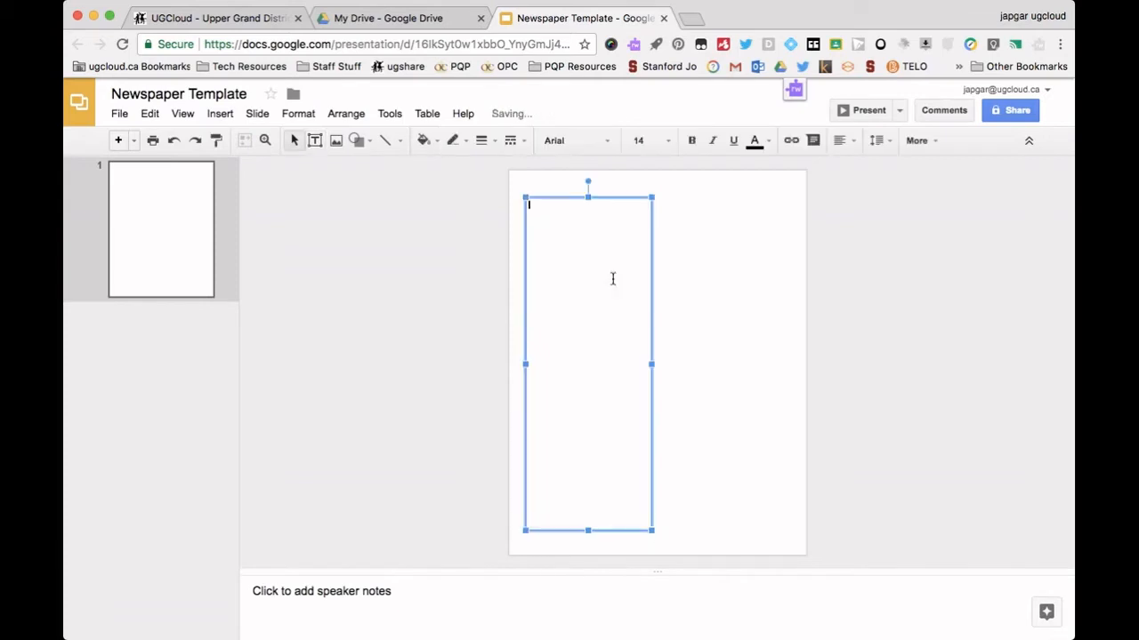
click(700, 265)
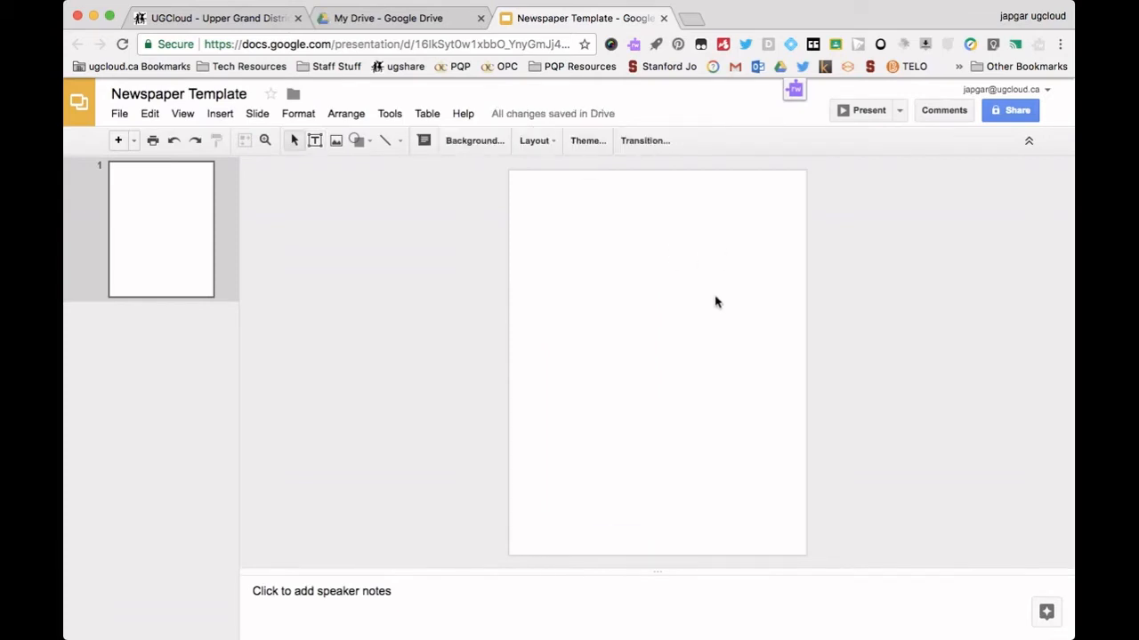
Step: Enter "This is where I will put my text. I will have to figure out font and spacing." in the text box and show the available fonts
click(588, 261)
text(This is where I will put my text. I will have to figure out font and spacing.)
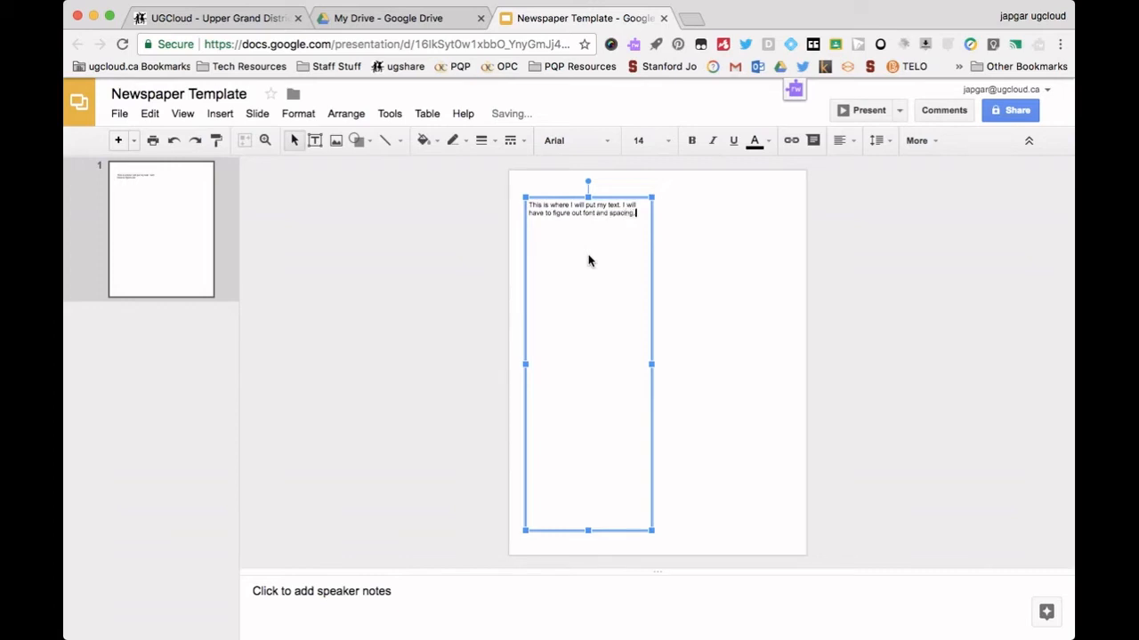
click(785, 319)
click(579, 267)
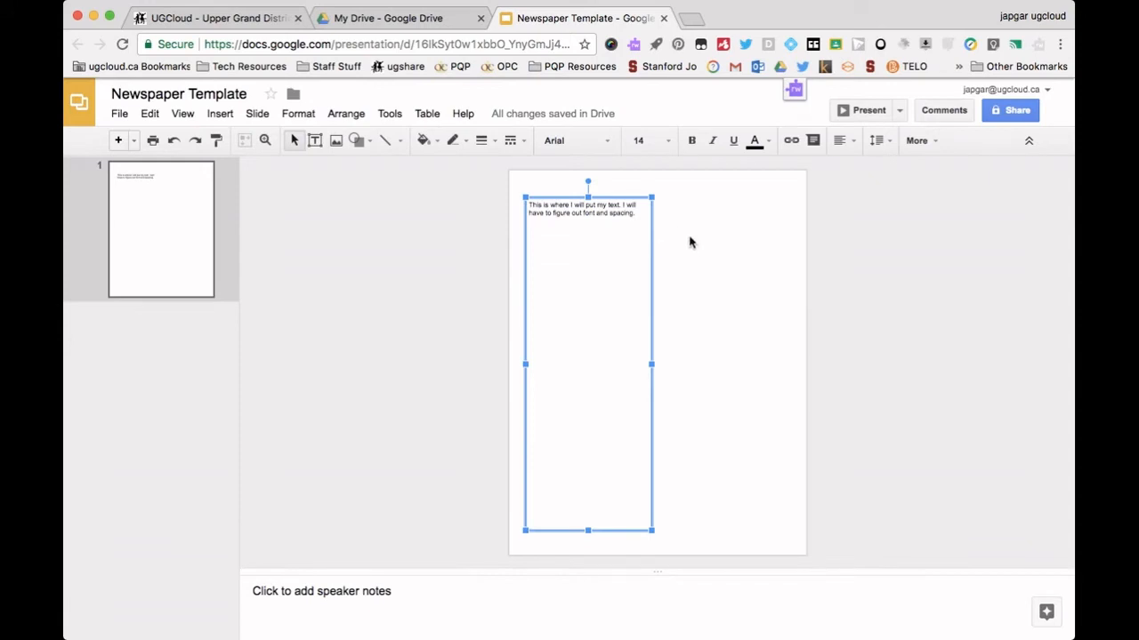
click(608, 144)
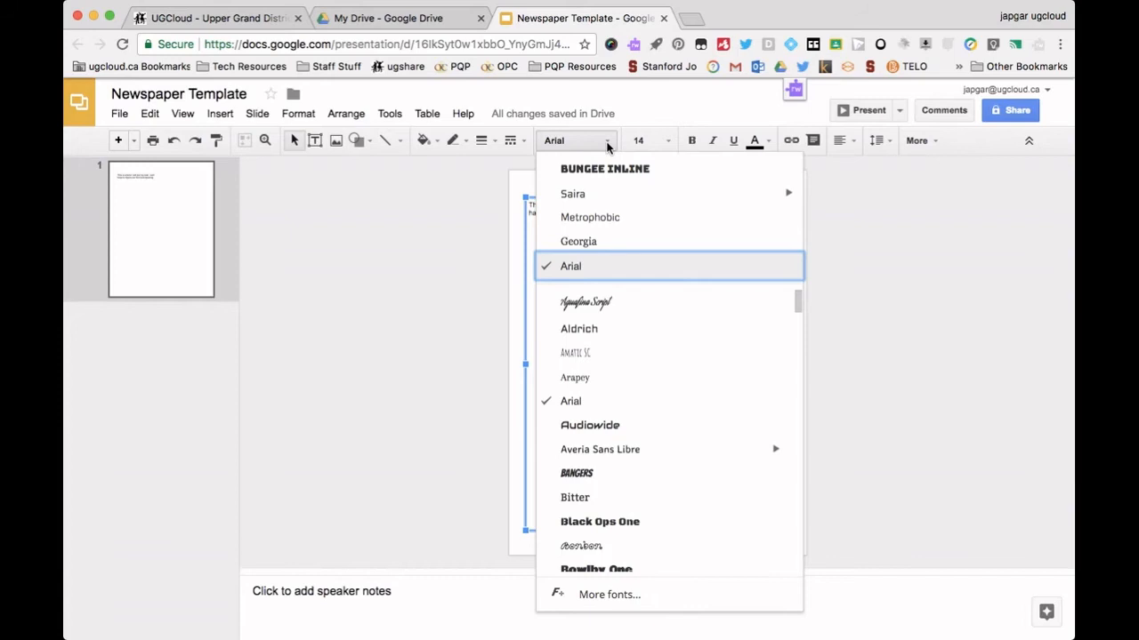
Step: Search the web in a new browser tab for "fonts for globe and mail"
click(694, 25)
text(fonts for )
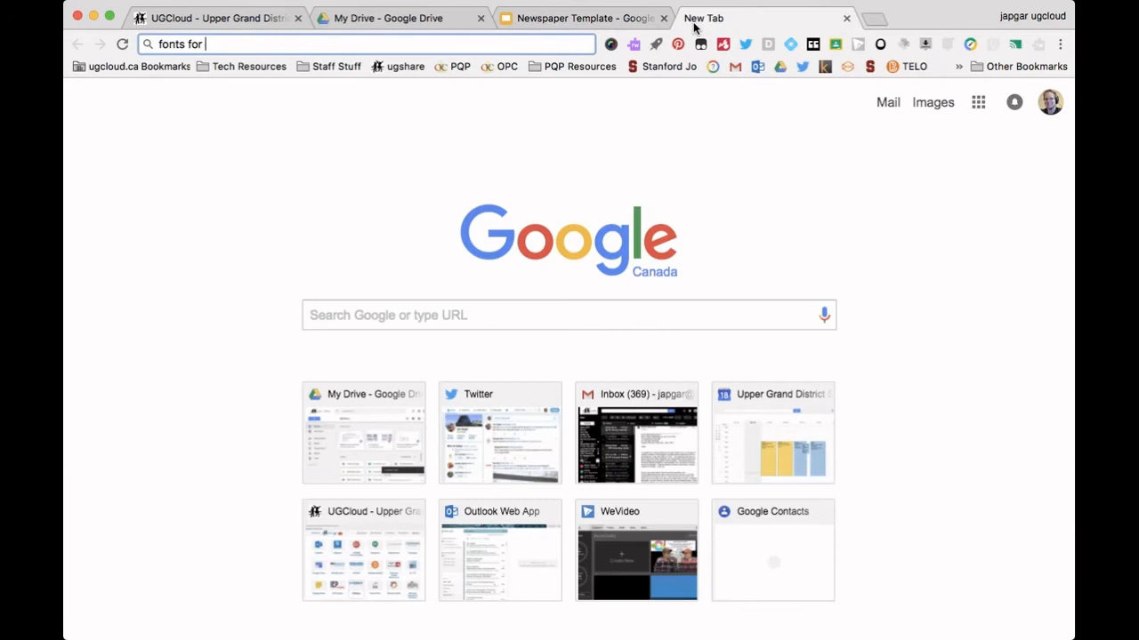
text(globe and mail)
key(Return)
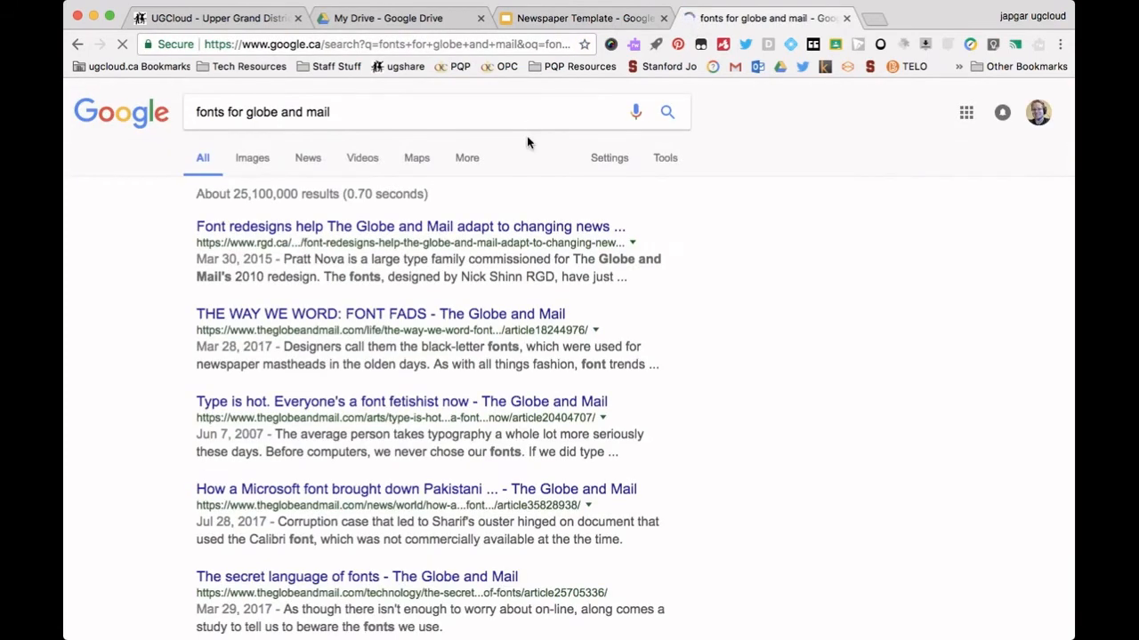
Step: Open the first result, about The Globe and Mail's font redesigns, and skim the article for the typefaces used
click(439, 228)
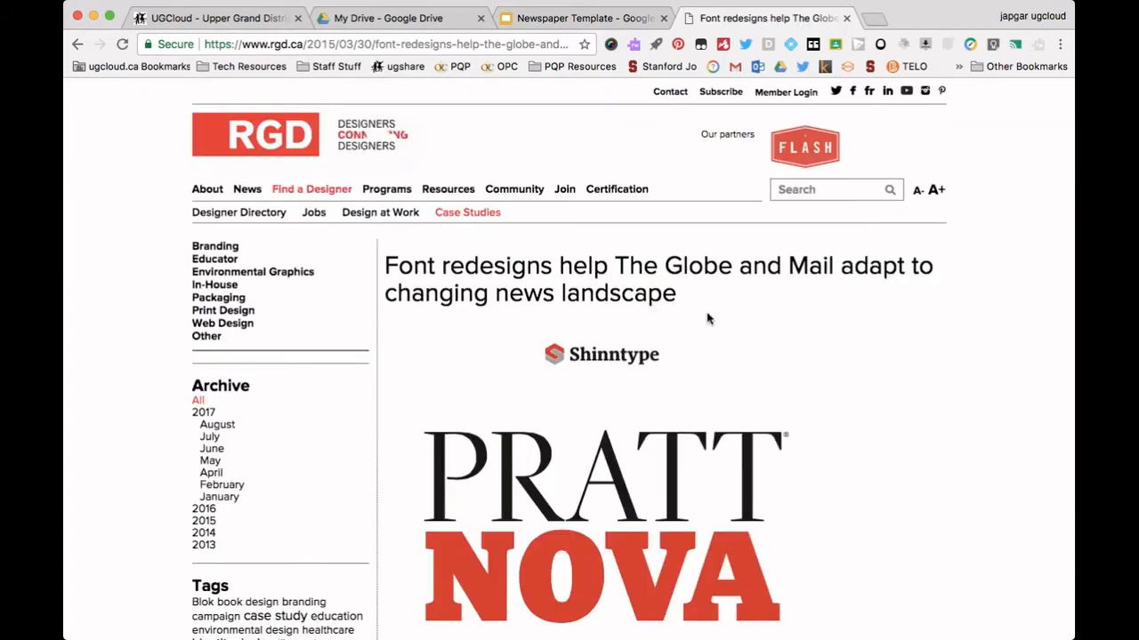
scroll(708, 318, down, 5)
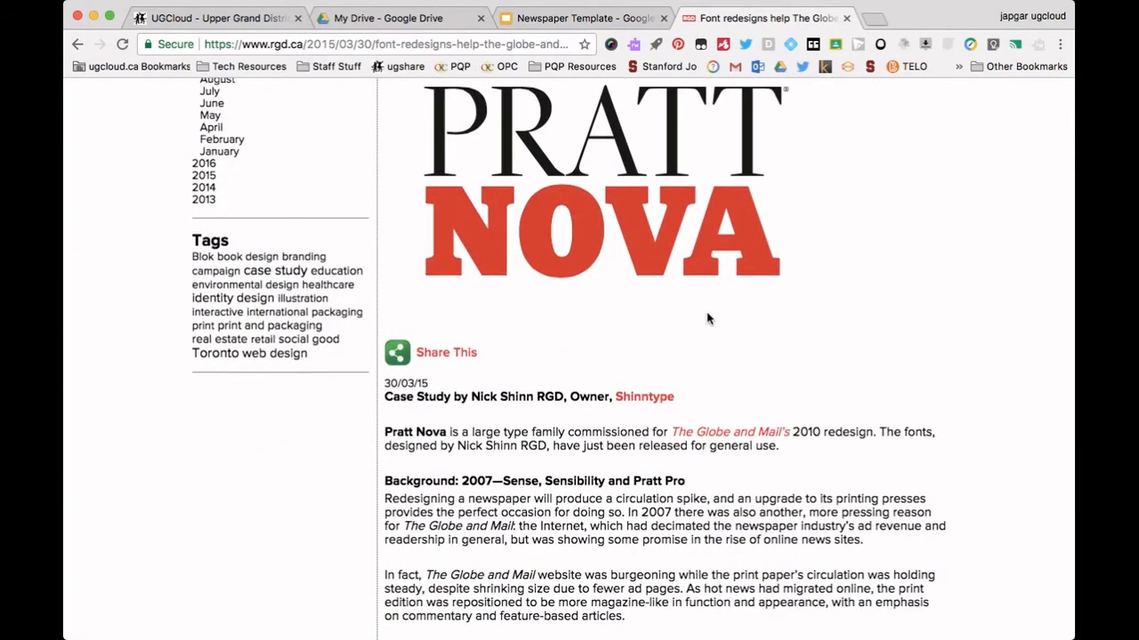
scroll(708, 513, down, 3)
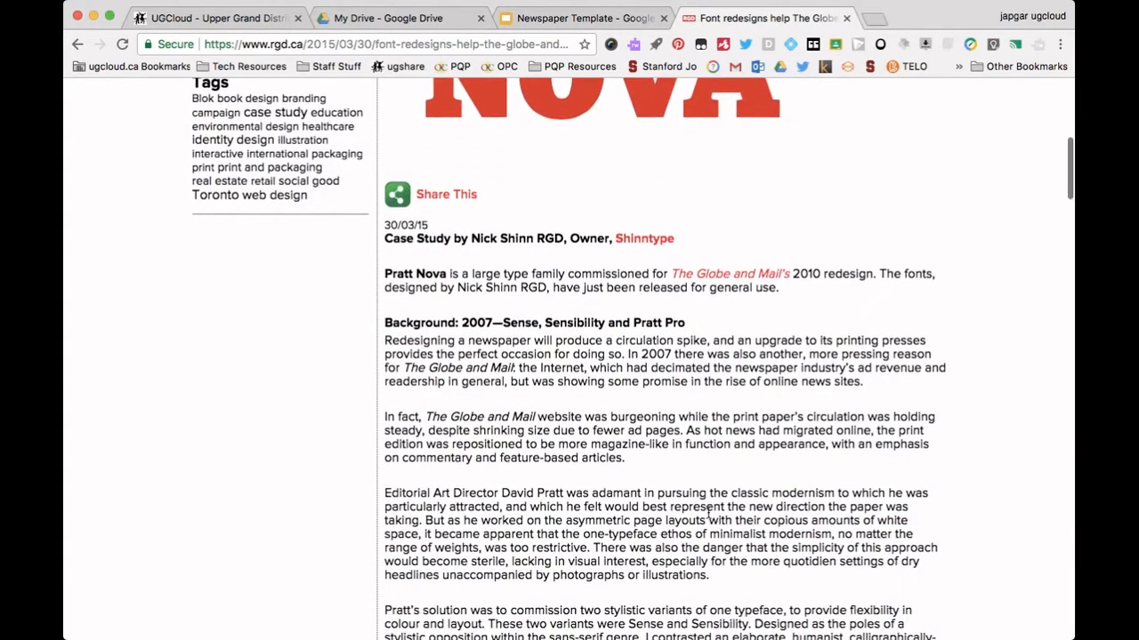
scroll(709, 513, down, 3)
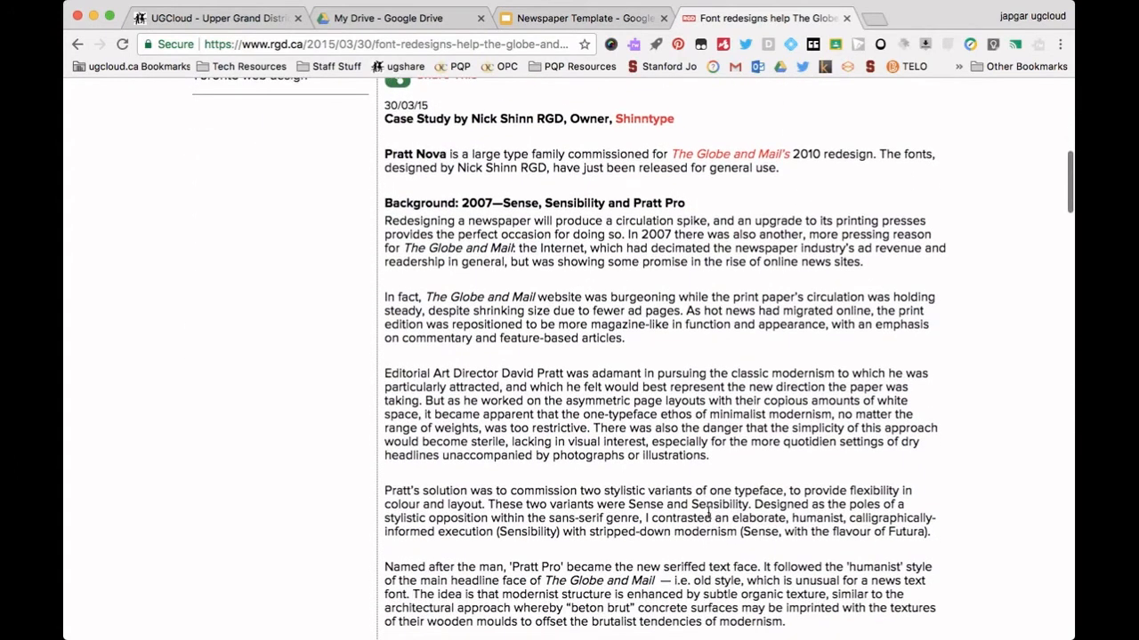
scroll(709, 514, down, 1)
scroll(623, 338, up, 13)
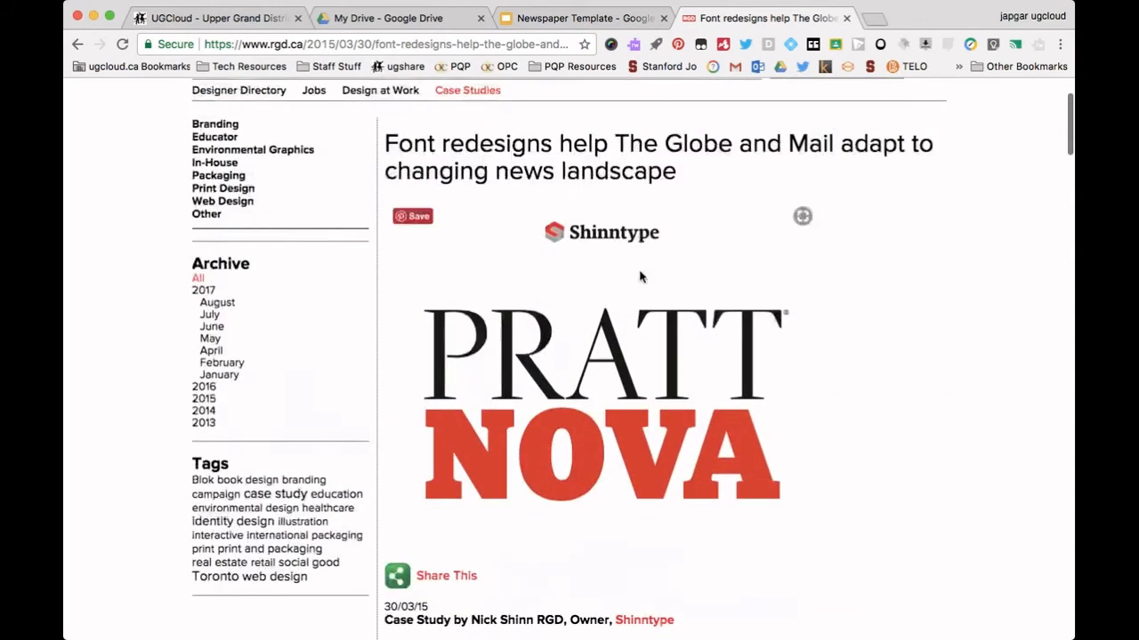
Step: Open the Google Fonts website in a new browser tab via a "google fonts" search and search its directory for "news"
click(874, 19)
text(google fonts)
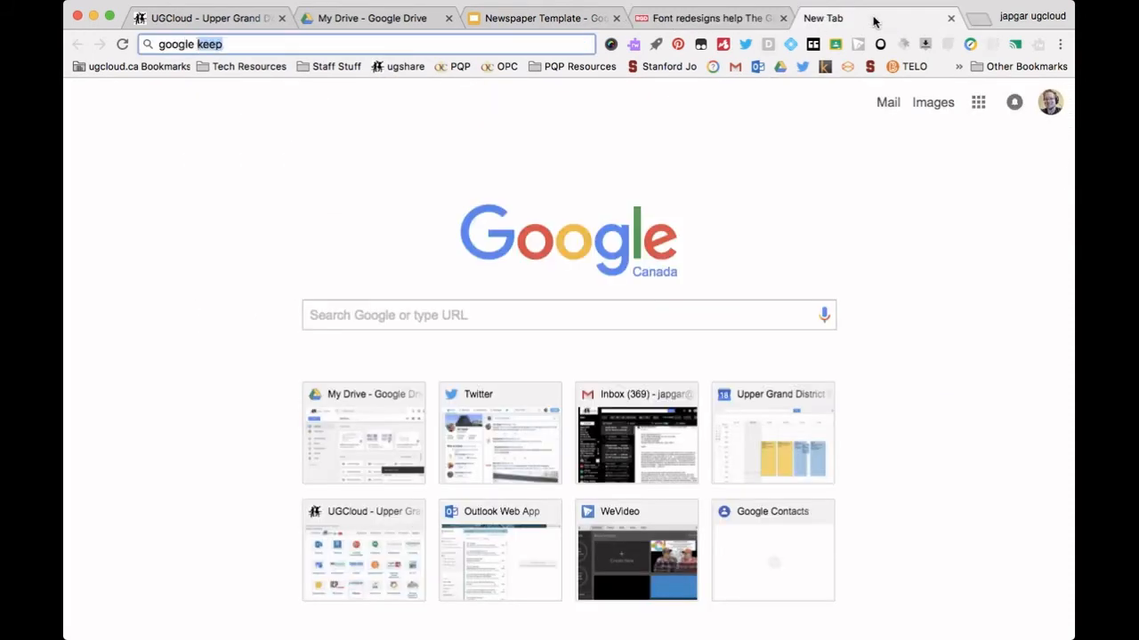
key(Return)
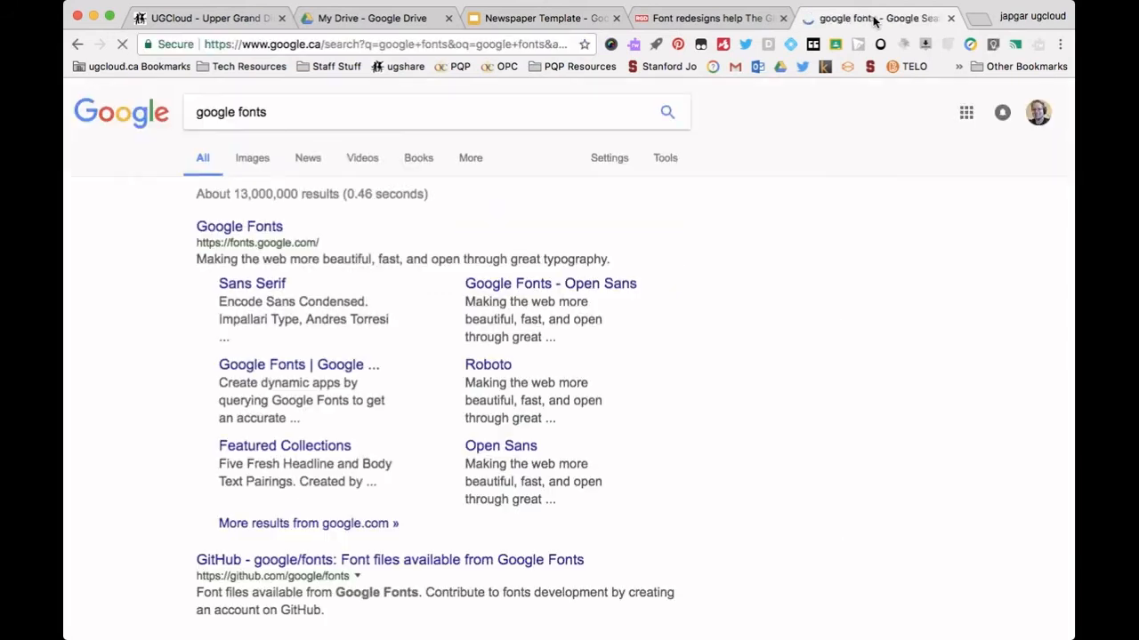
click(238, 234)
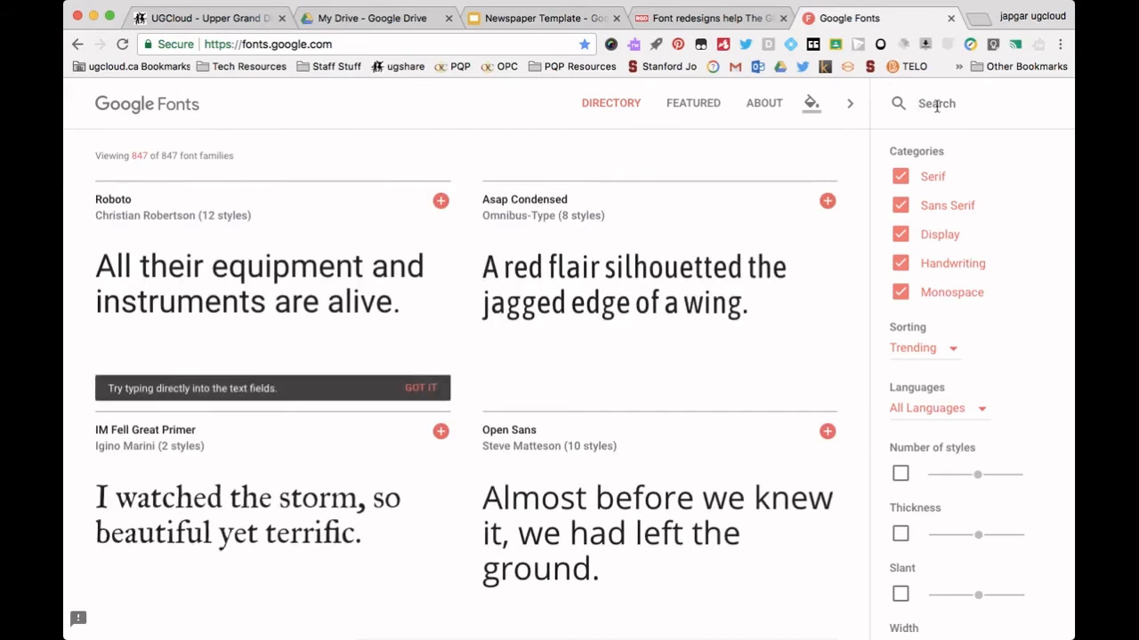
text(news)
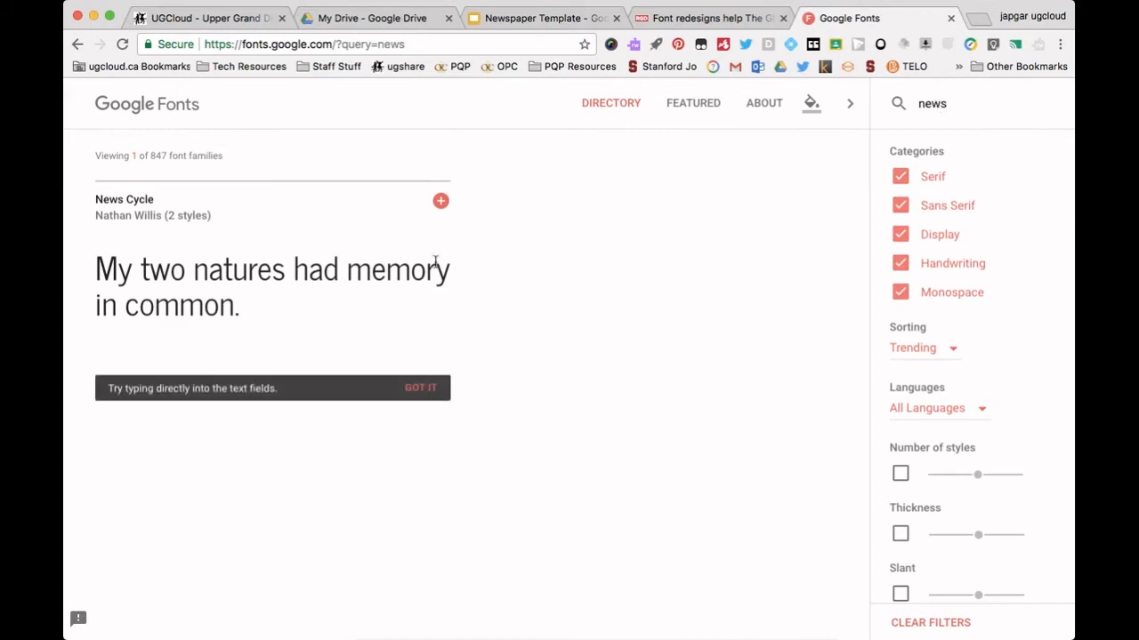
Step: Open the News Cycle font page and look through its characters, styles and popular pairings
click(137, 205)
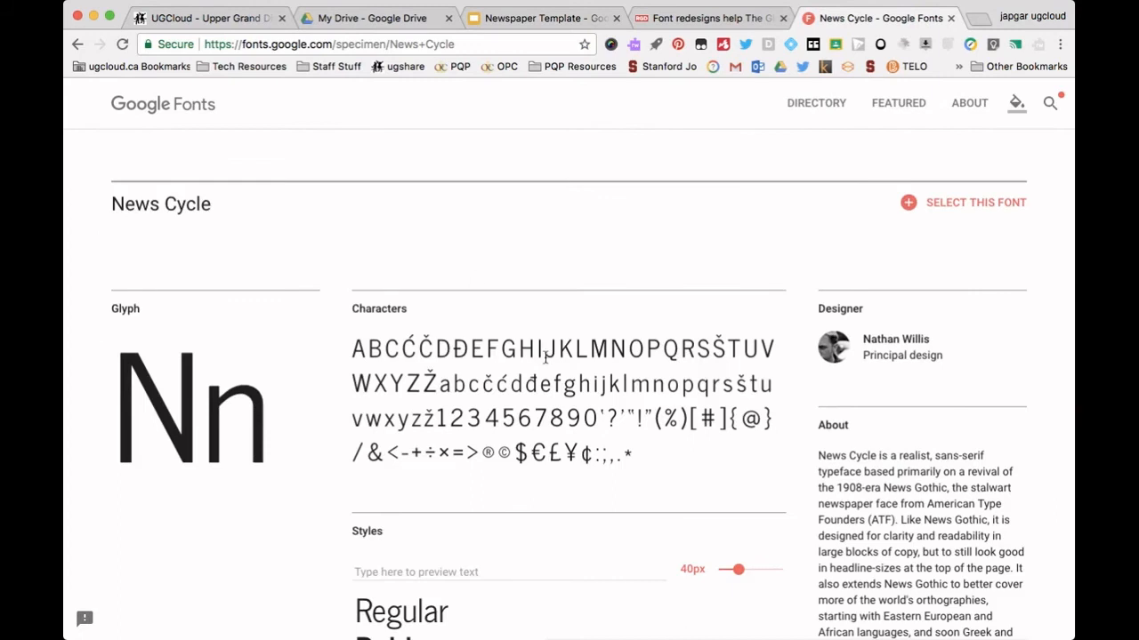
scroll(545, 357, down, 3)
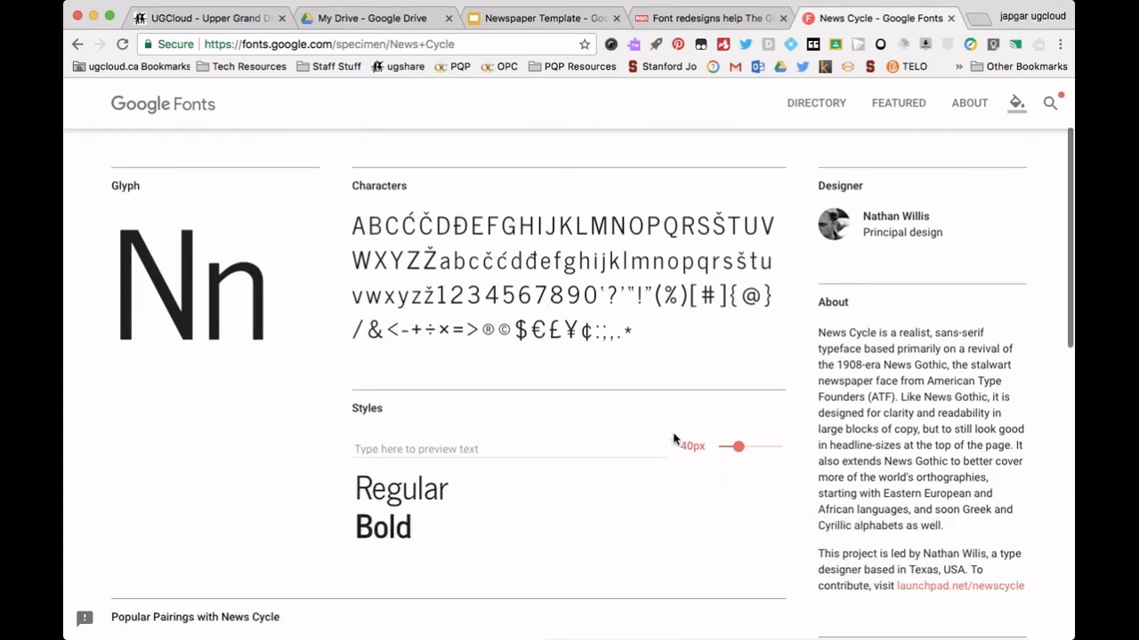
scroll(667, 440, down, 4)
scroll(667, 440, down, 2)
scroll(667, 440, up, 10)
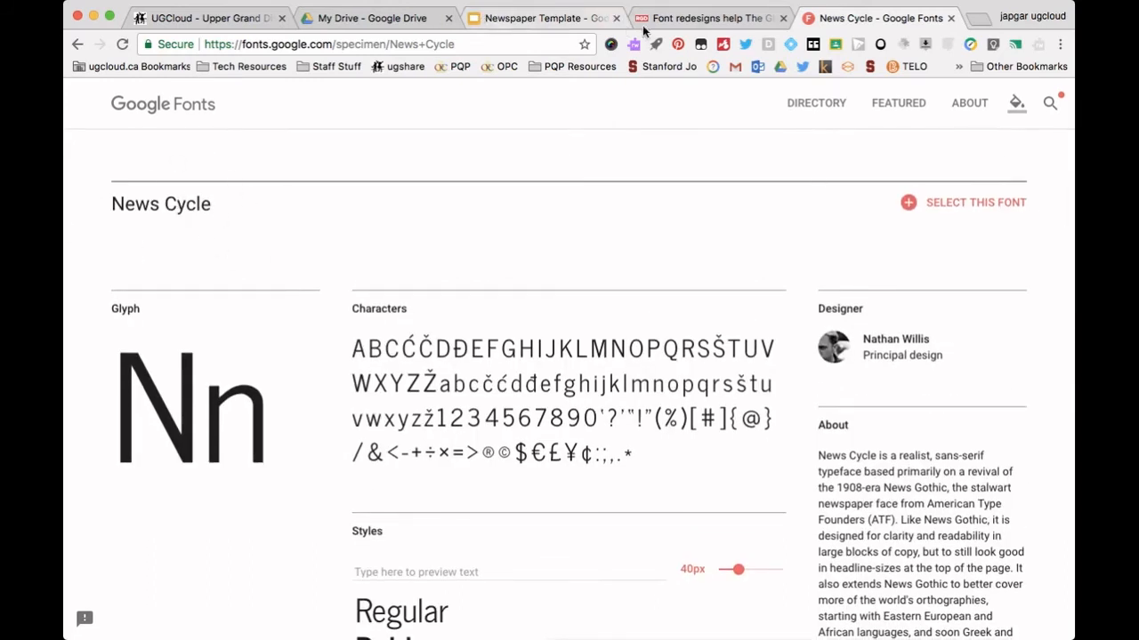
Step: Return to the Newspaper Template slide, add the News Cycle font to the document's fonts and apply it to the column text
click(525, 22)
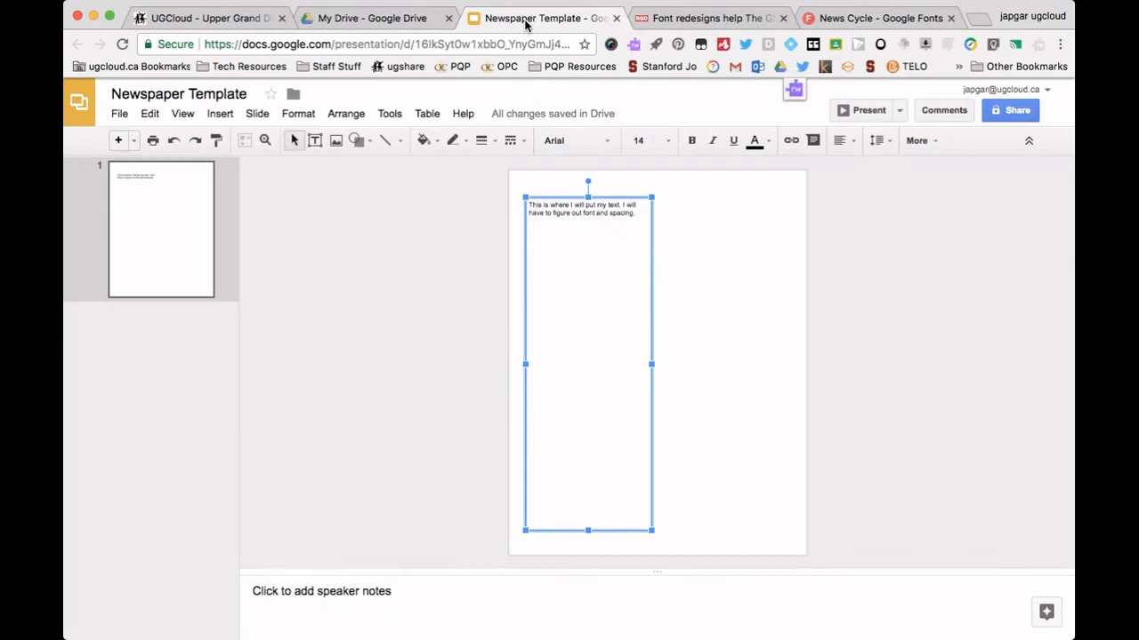
drag(634, 213, 527, 203)
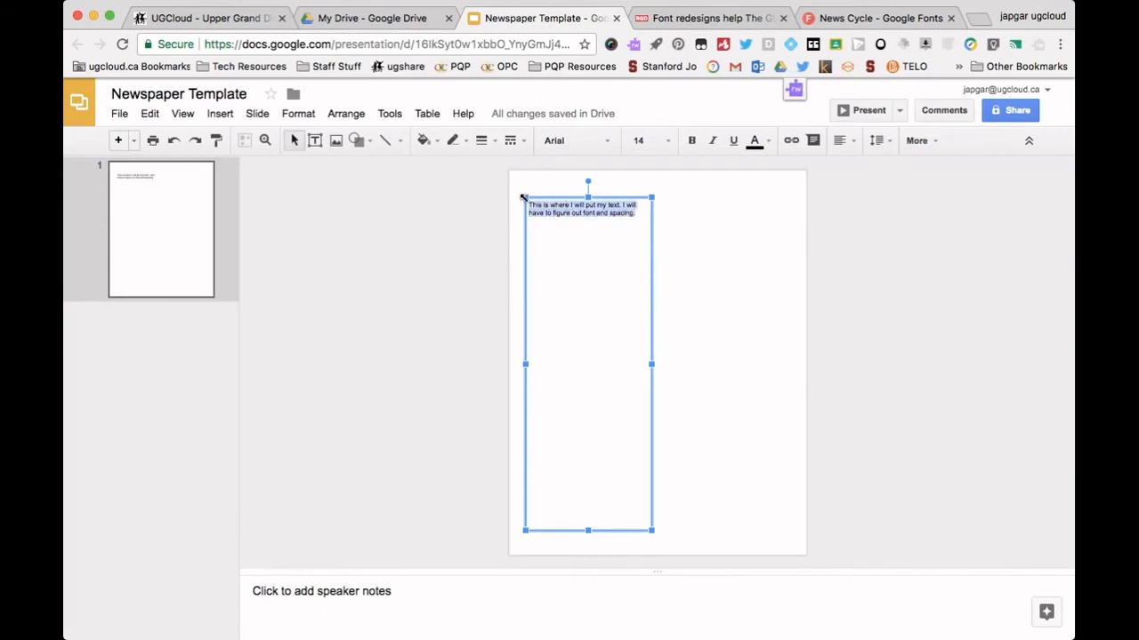
click(607, 142)
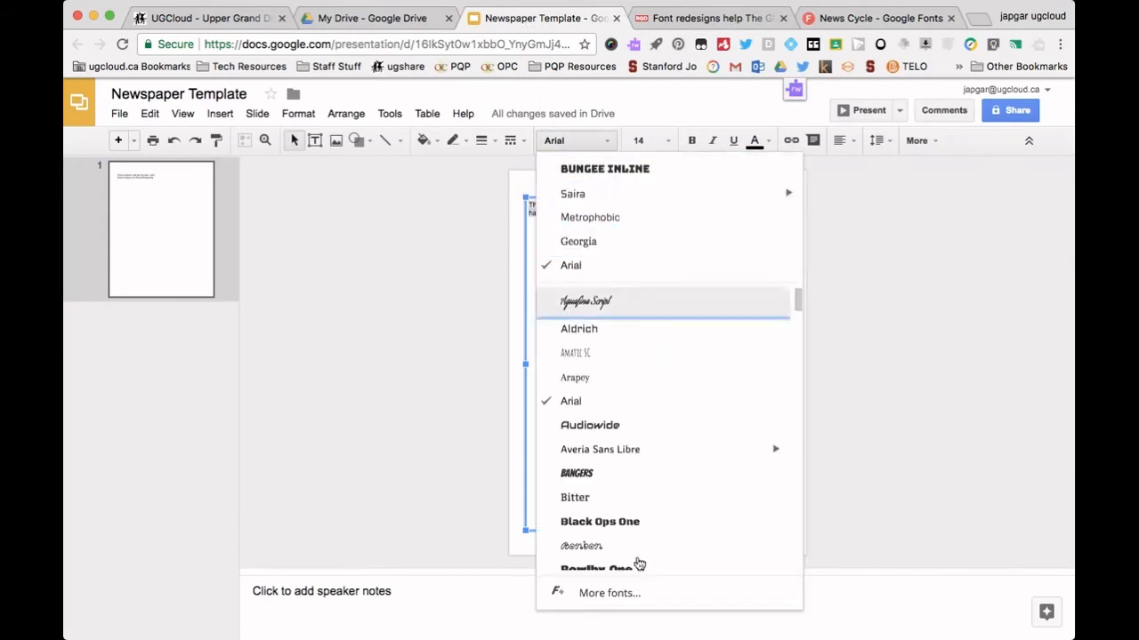
click(604, 601)
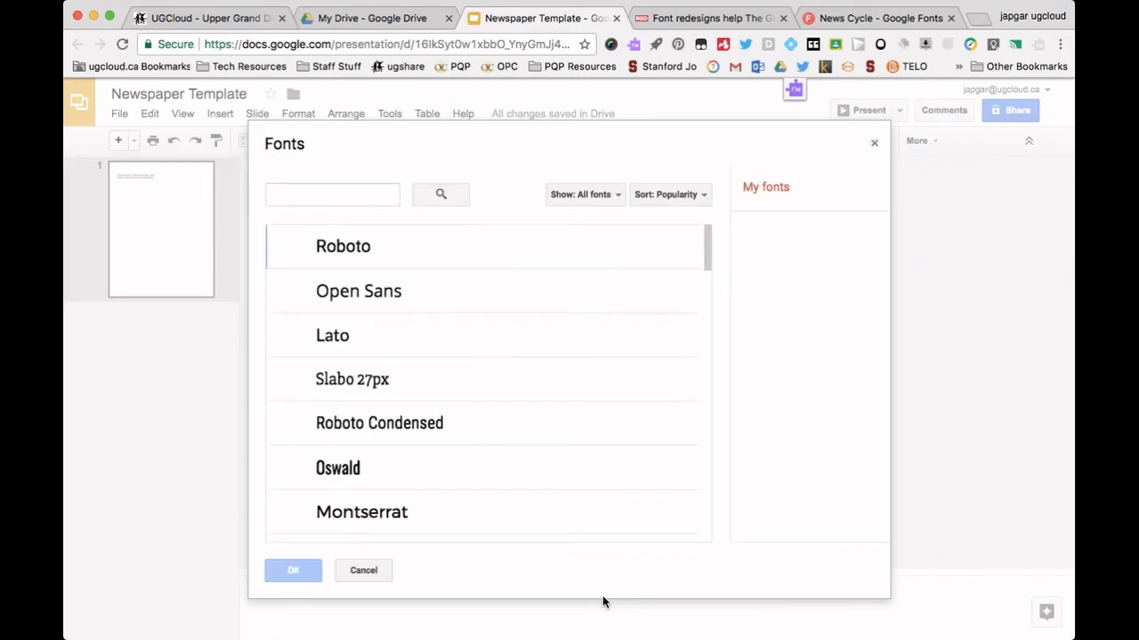
click(359, 202)
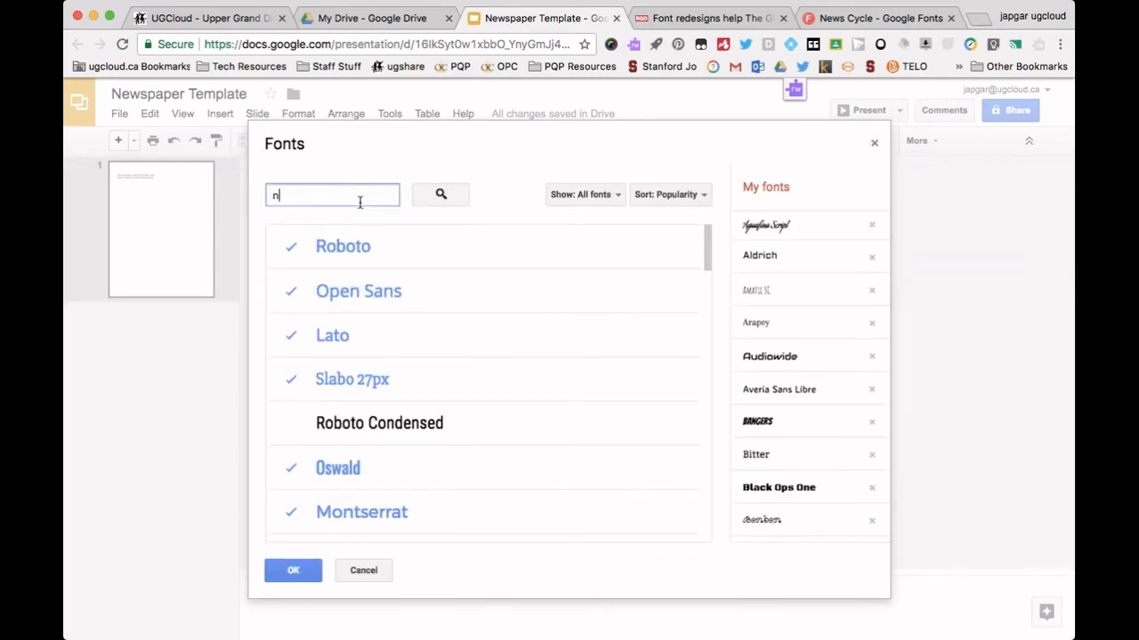
text(news)
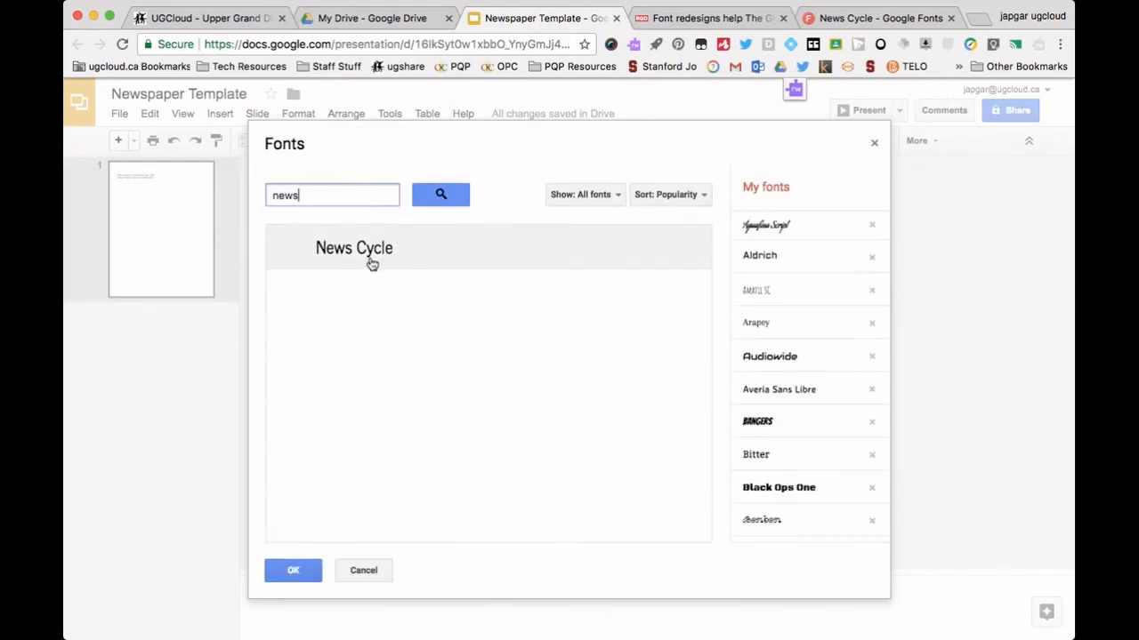
click(389, 266)
click(294, 572)
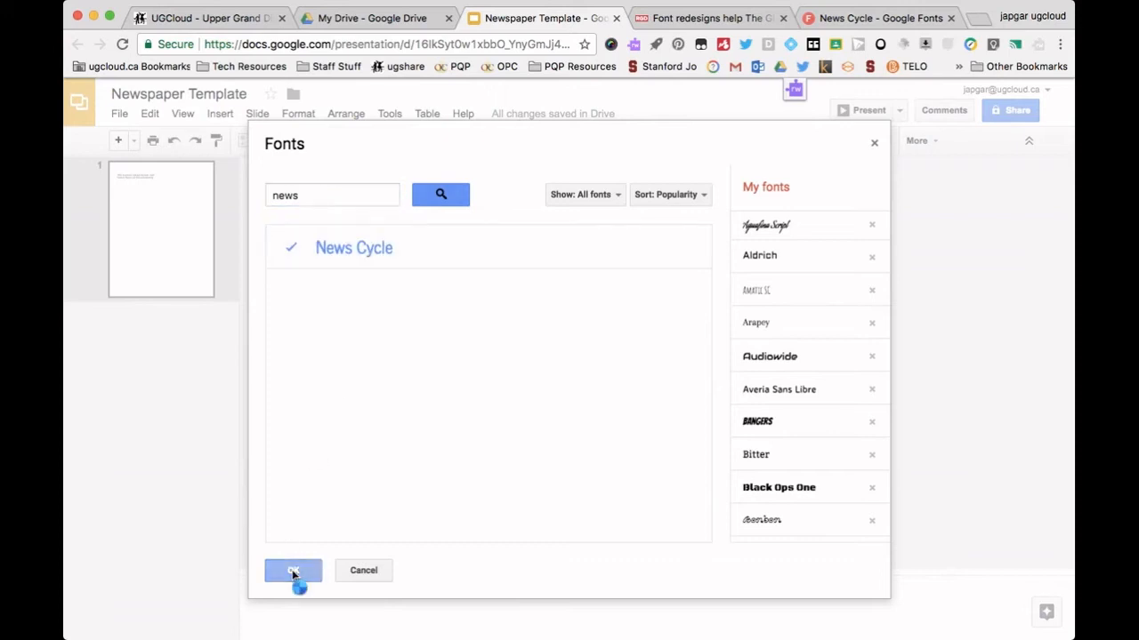
click(642, 224)
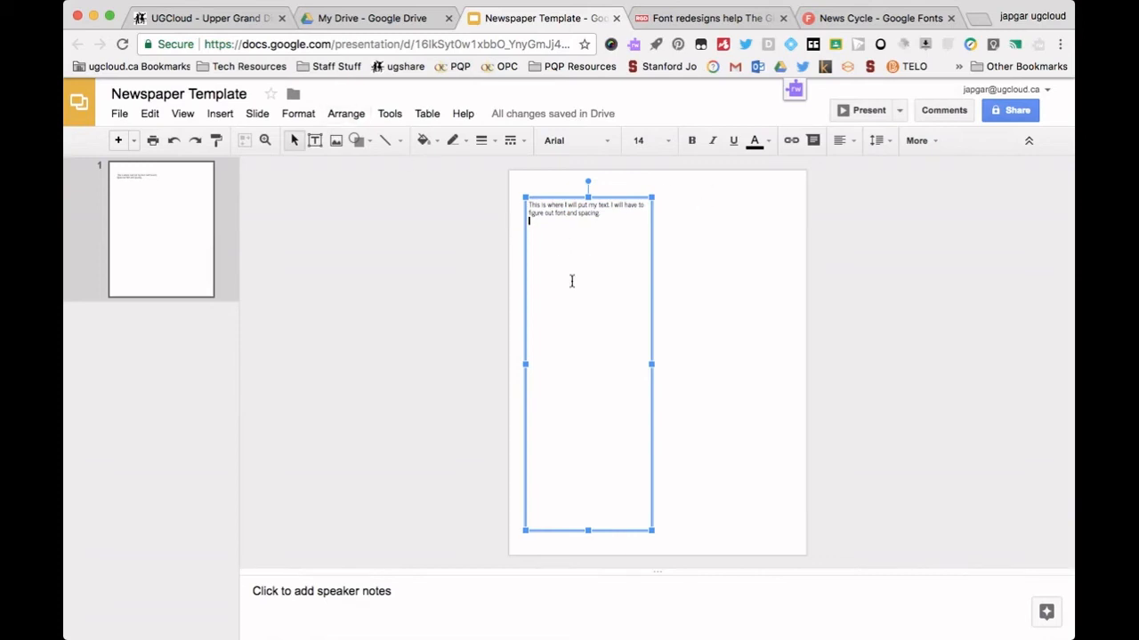
Step: Duplicate the column text box and place the copy on the right half of the page as a second column
click(653, 256)
key(super+d)
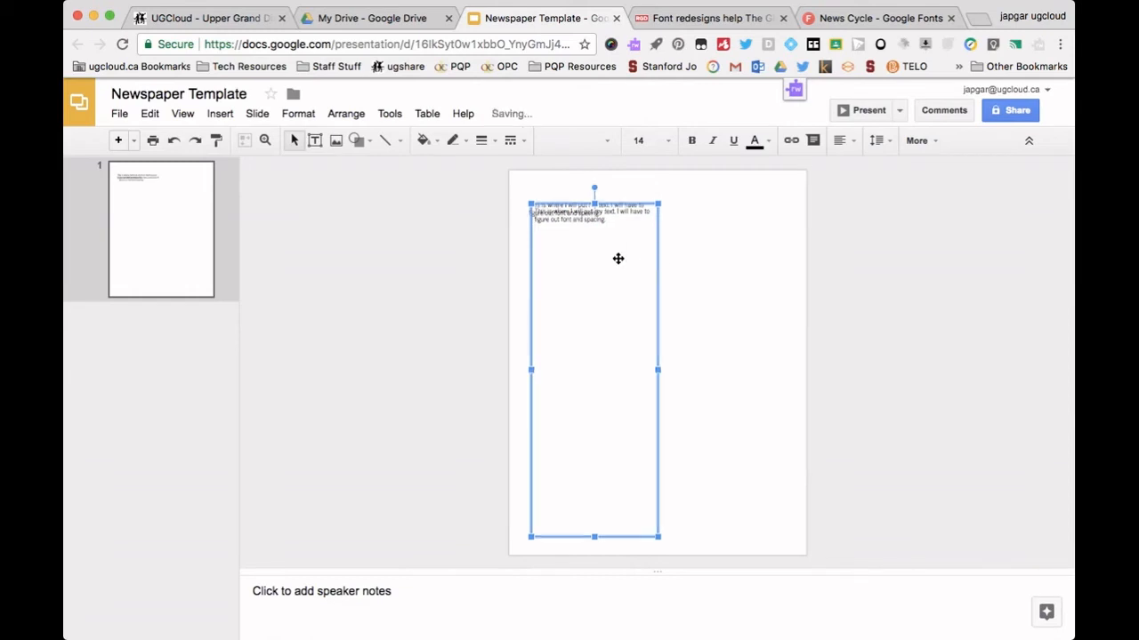
drag(607, 257, 740, 255)
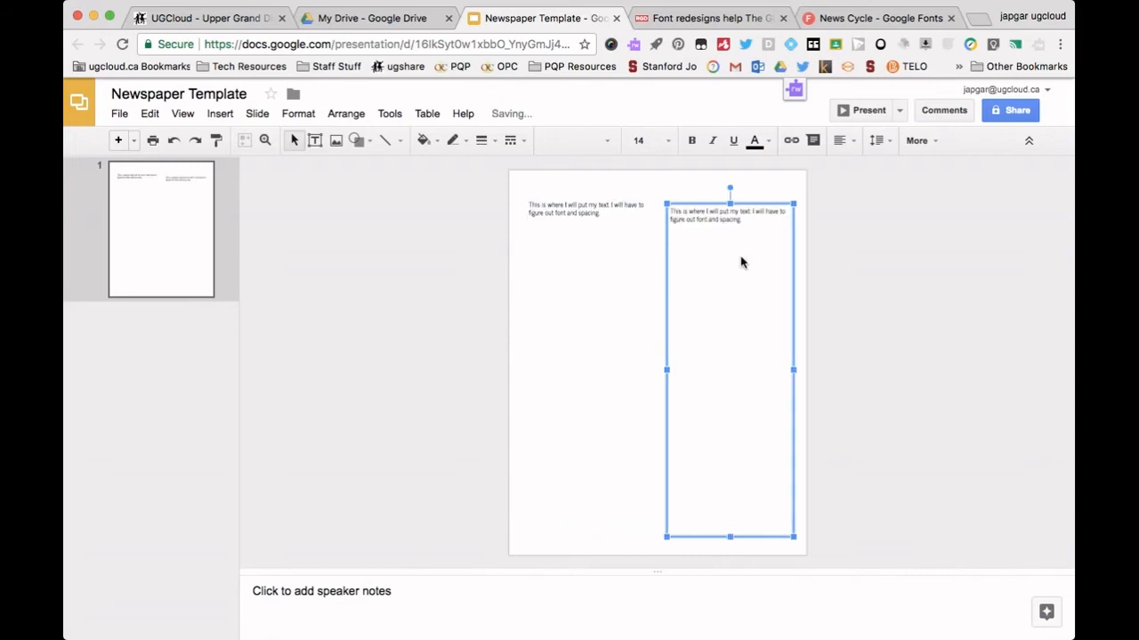
Step: Justify the text in the left column
click(565, 207)
drag(613, 212, 508, 193)
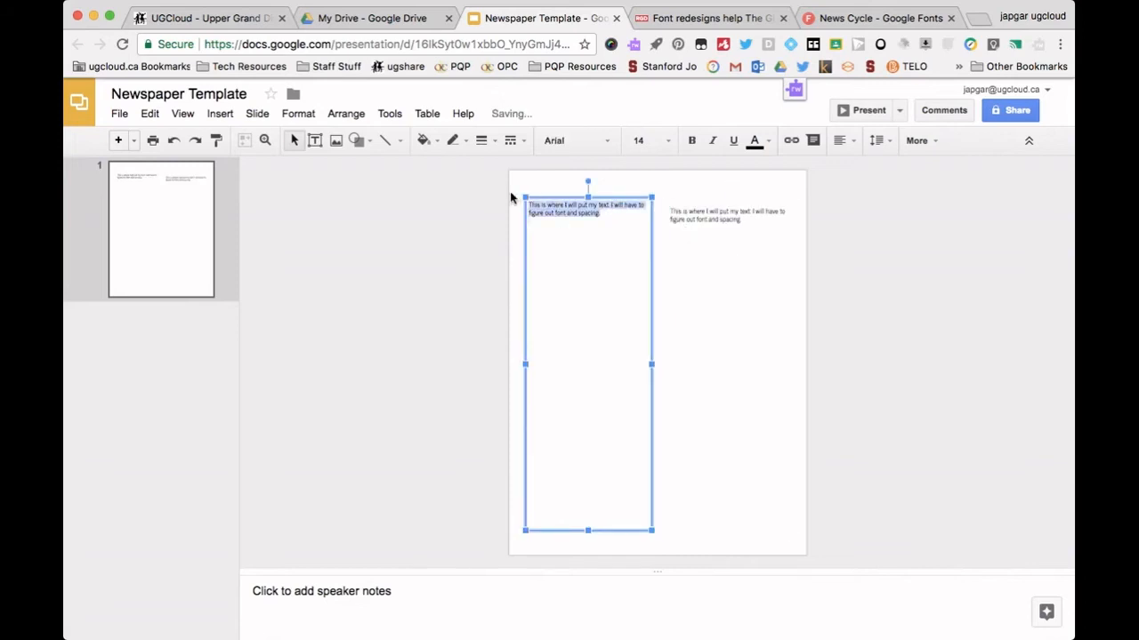
click(854, 144)
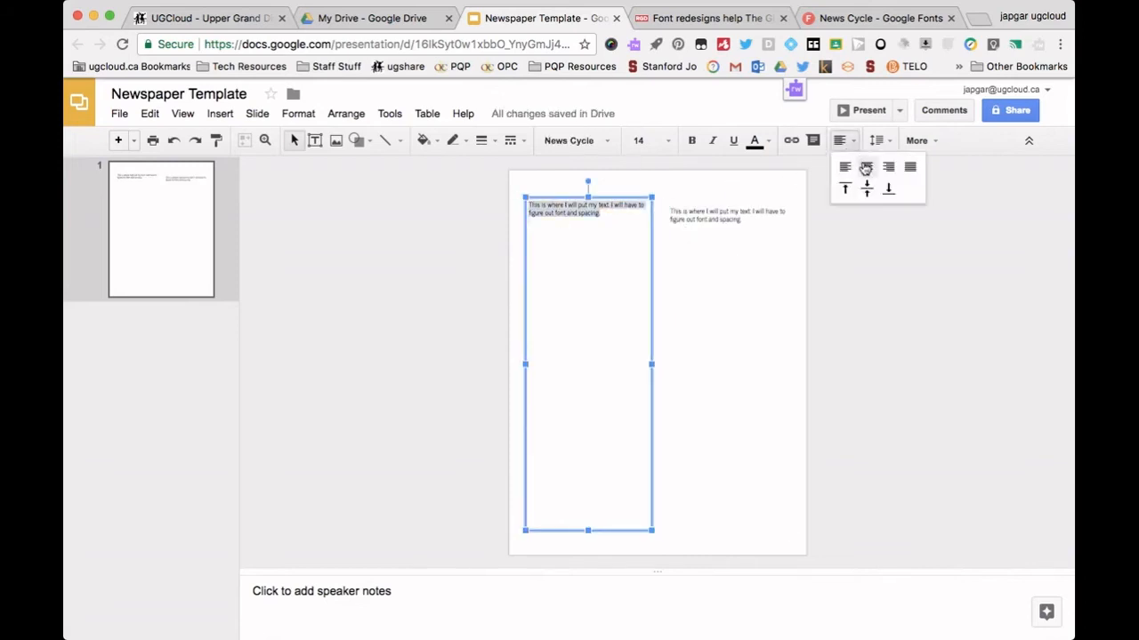
click(913, 169)
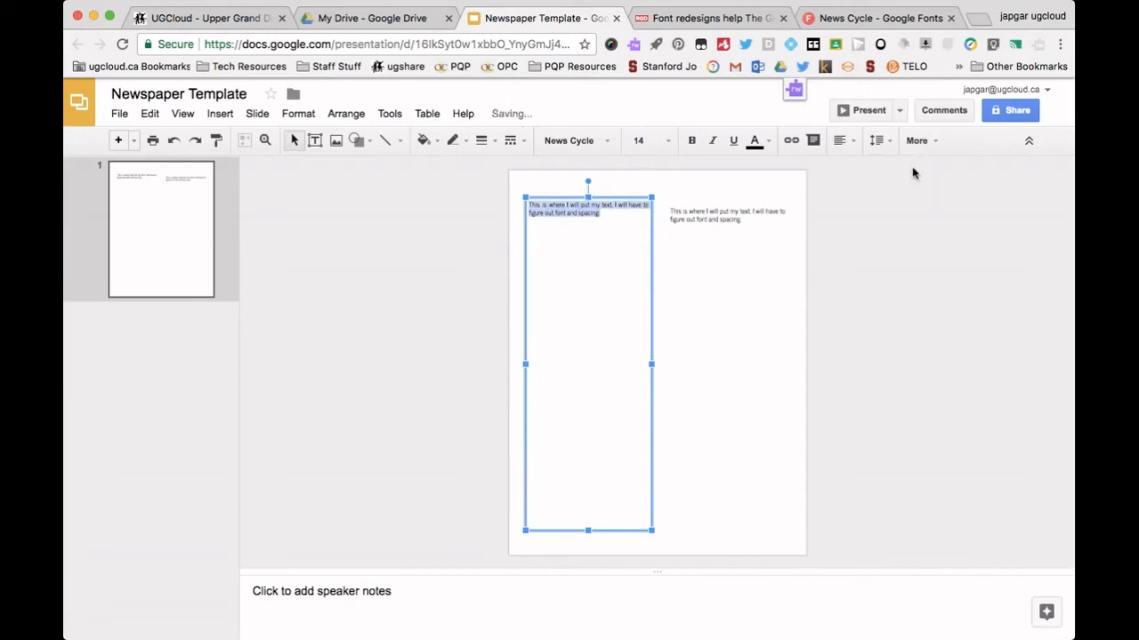
click(613, 263)
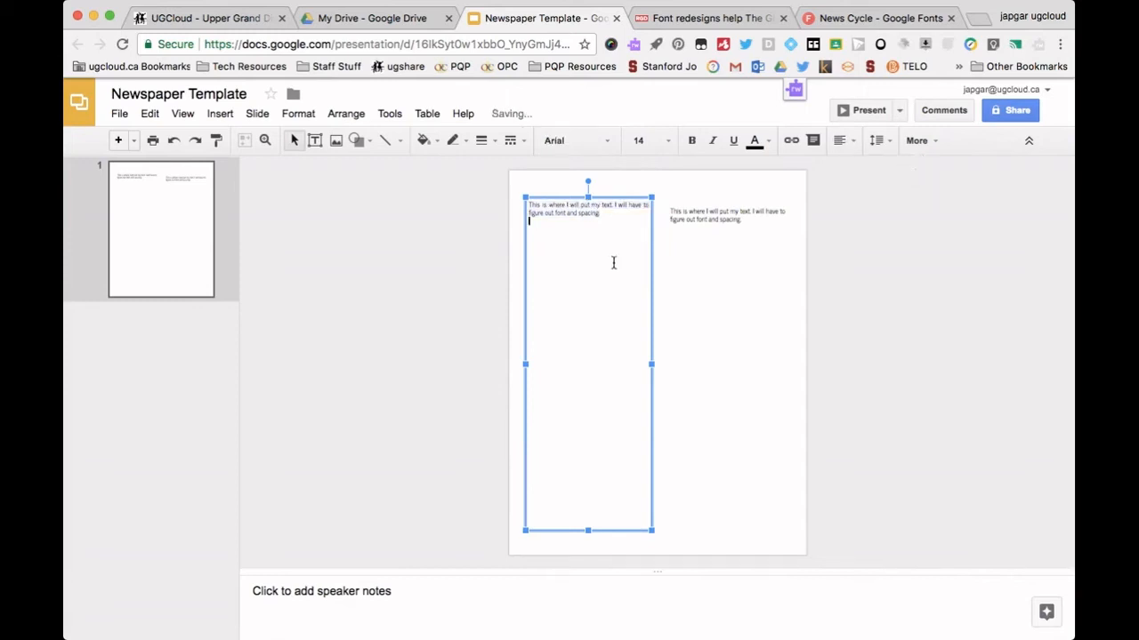
Step: Switch back to the Google Fonts tab and search the directory for "impact" instead of "news"
click(609, 141)
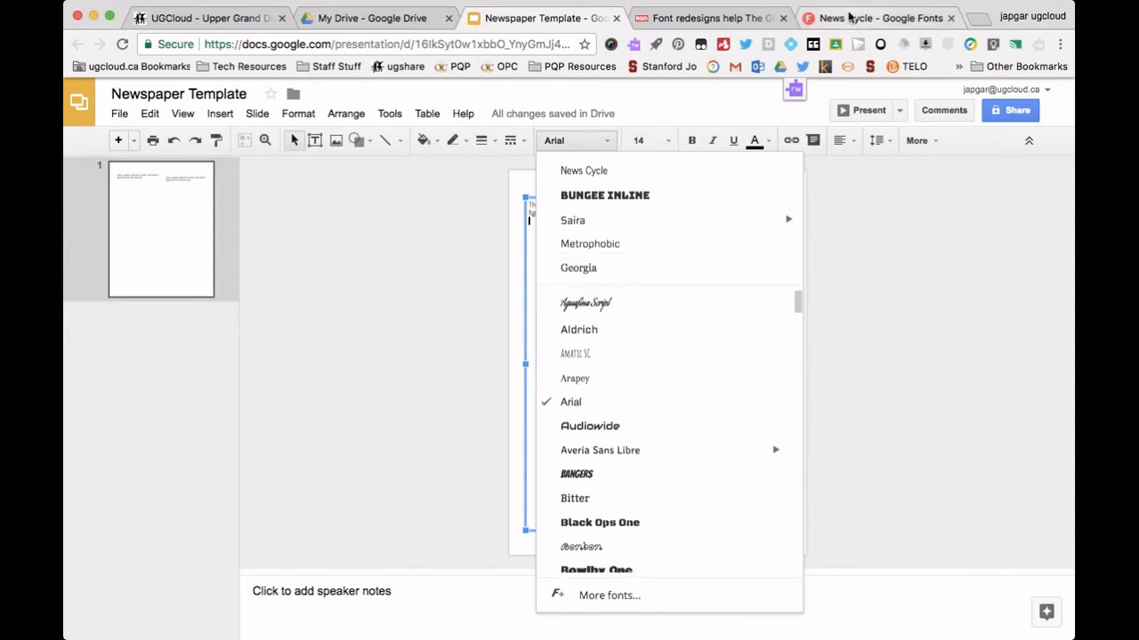
click(849, 18)
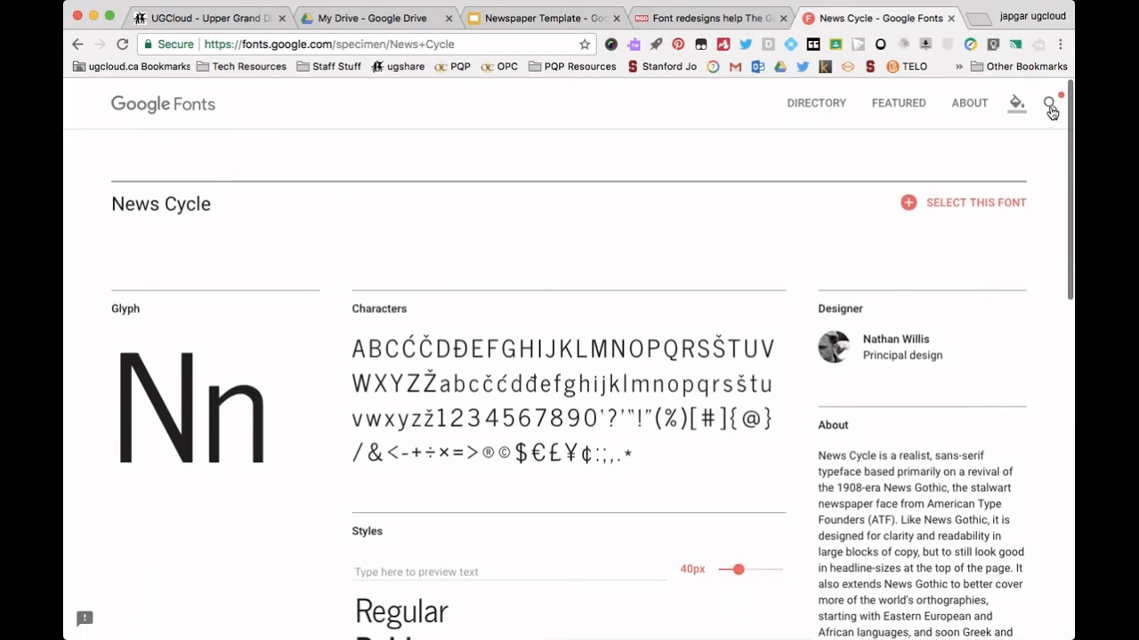
click(1051, 110)
key(BackSpace)
key(BackSpace)
key(BackSpace)
key(BackSpace)
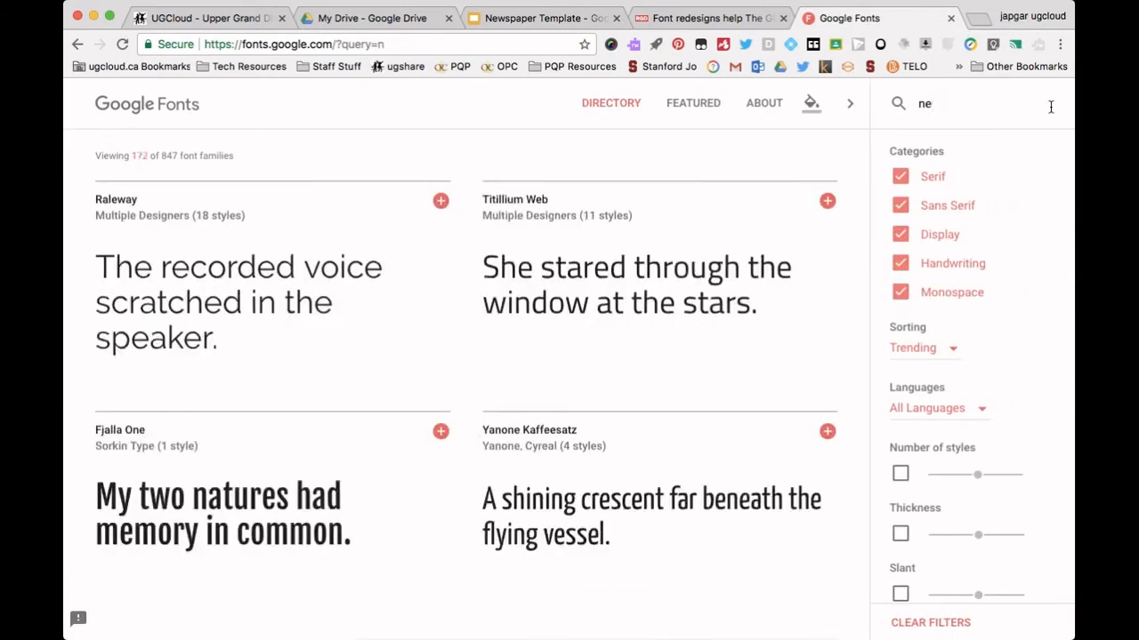
text(impact)
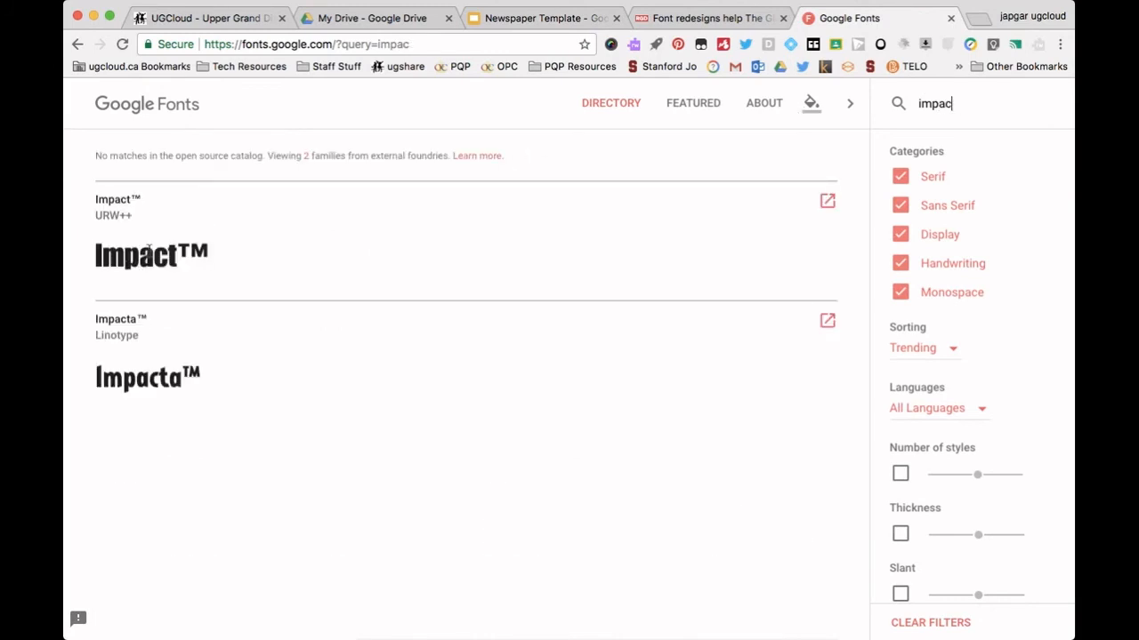
Step: Return to the Newspaper Template slide and insert a text box reading "Title" above the left column, about the column's width
click(512, 21)
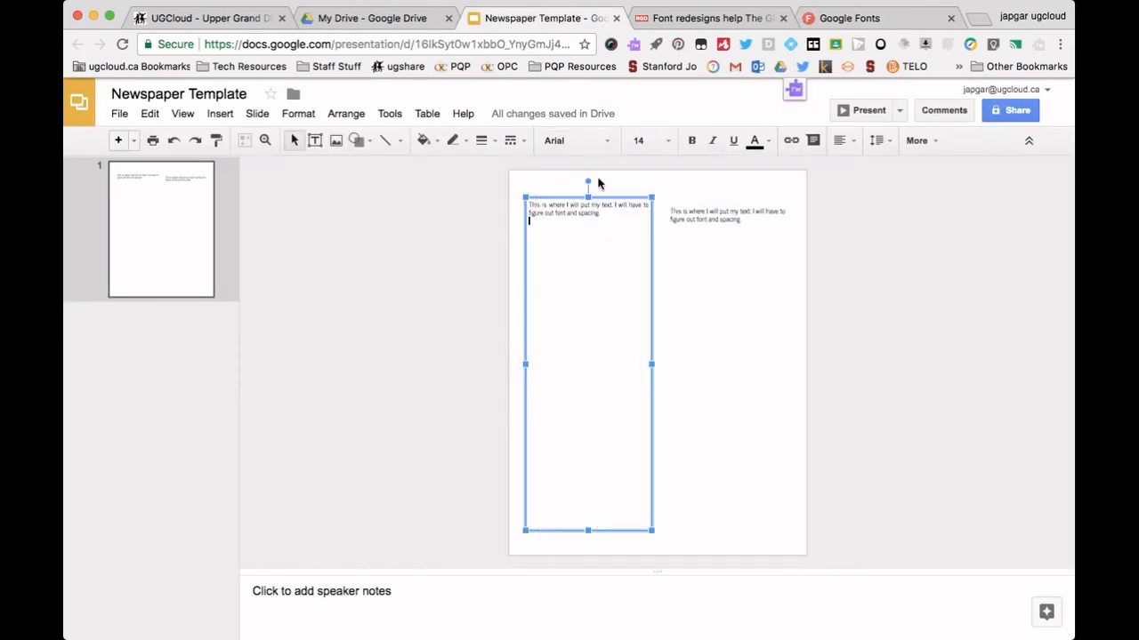
click(314, 140)
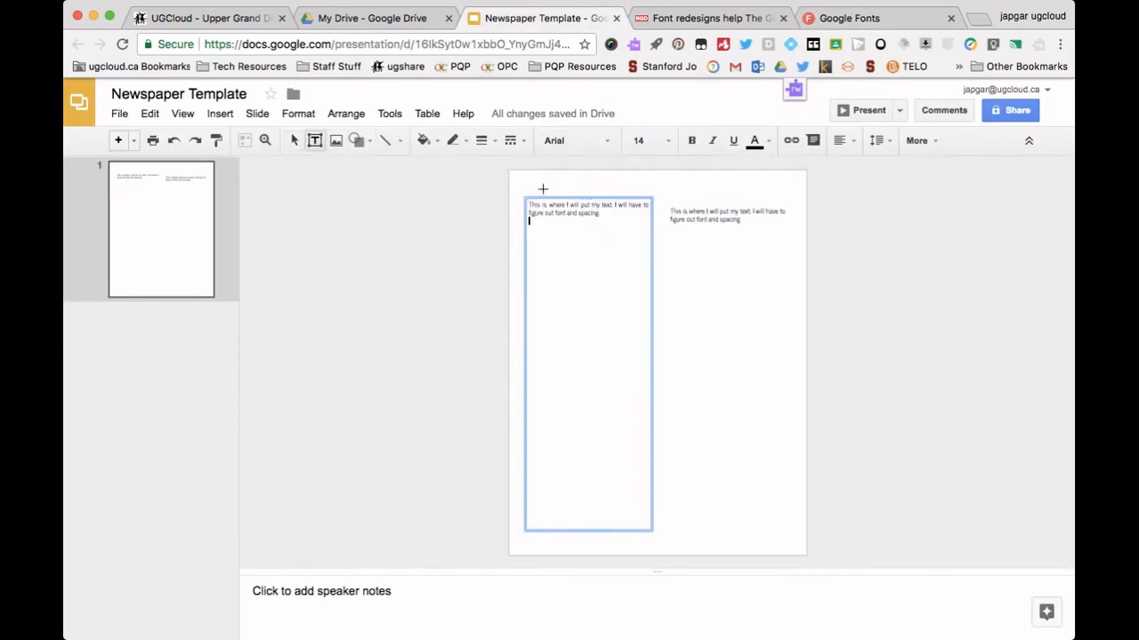
drag(521, 174, 655, 193)
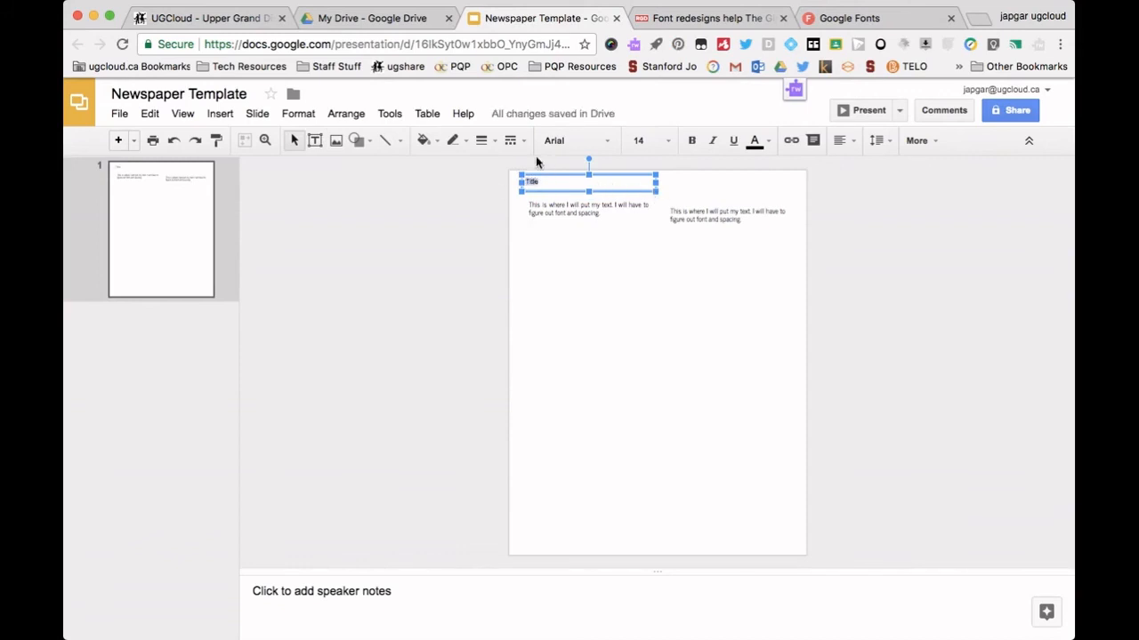
Step: Change the font of the "Title" text to Impact
click(611, 140)
scroll(617, 328, down, 5)
scroll(621, 328, down, 10)
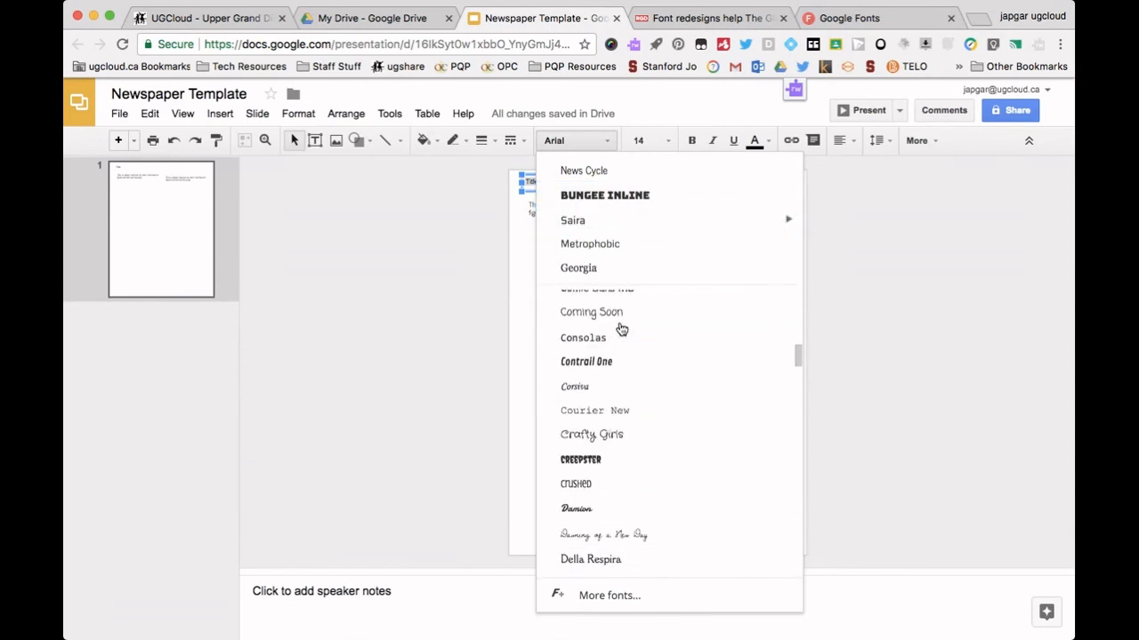
scroll(621, 329, down, 6)
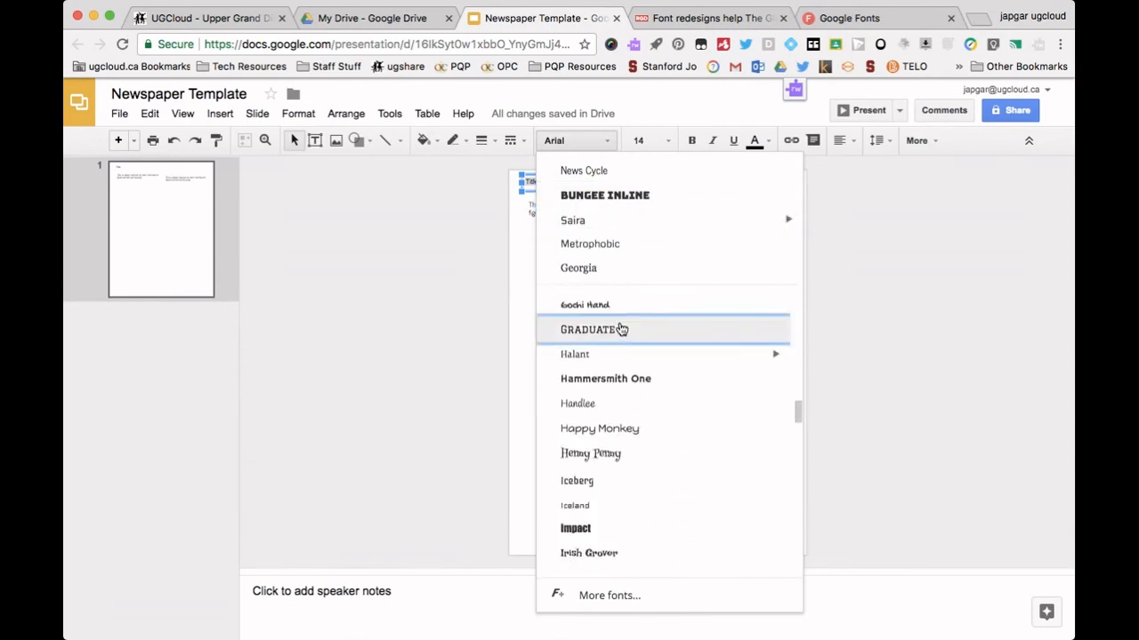
click(574, 418)
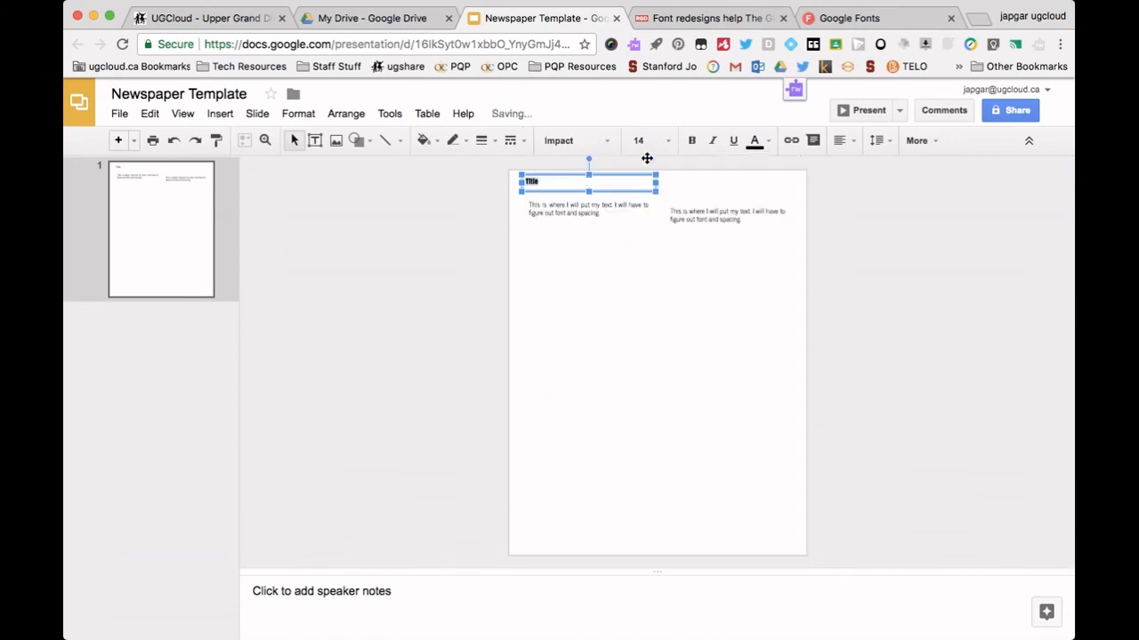
Step: Enlarge the "Title" text, trying size 18 before setting it to 30, and leave the heading's text box
click(669, 142)
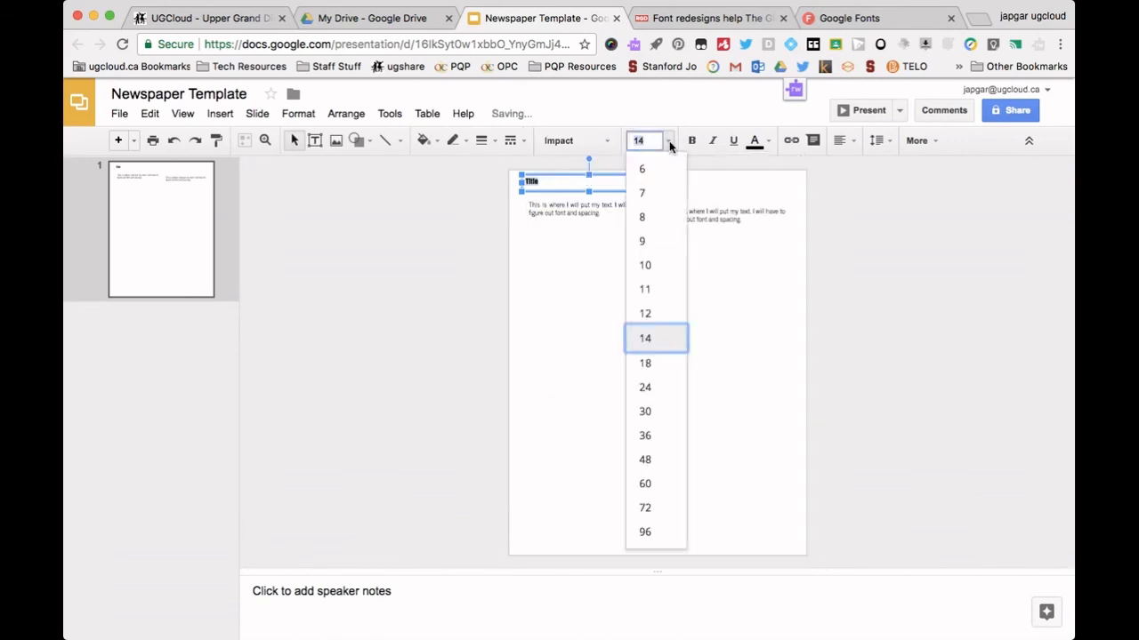
click(668, 373)
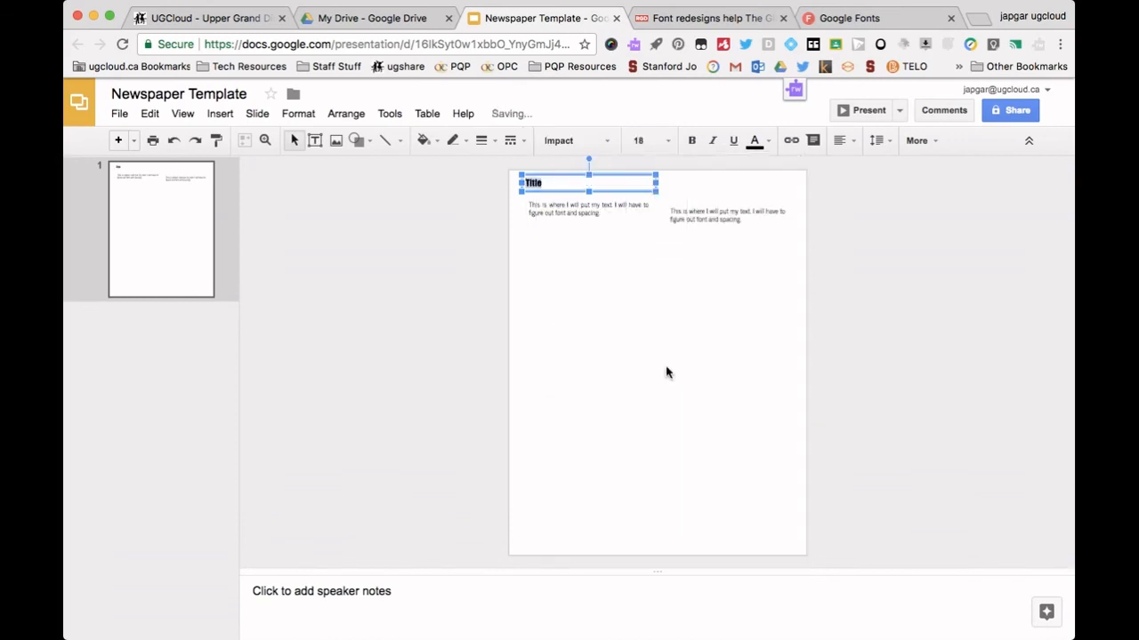
click(654, 143)
click(656, 412)
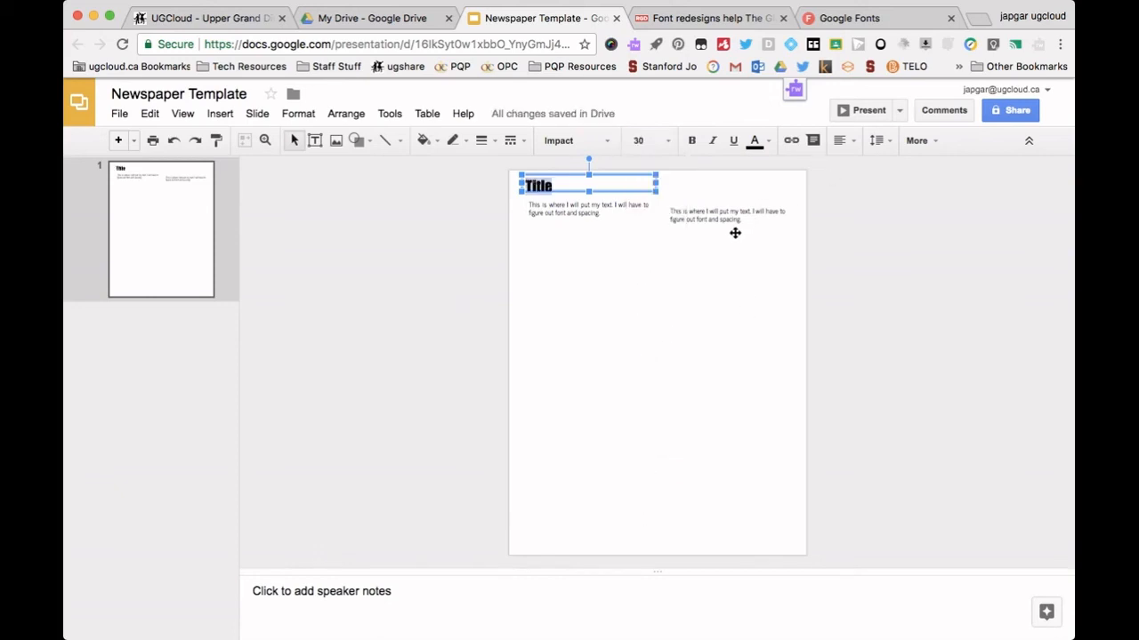
click(735, 270)
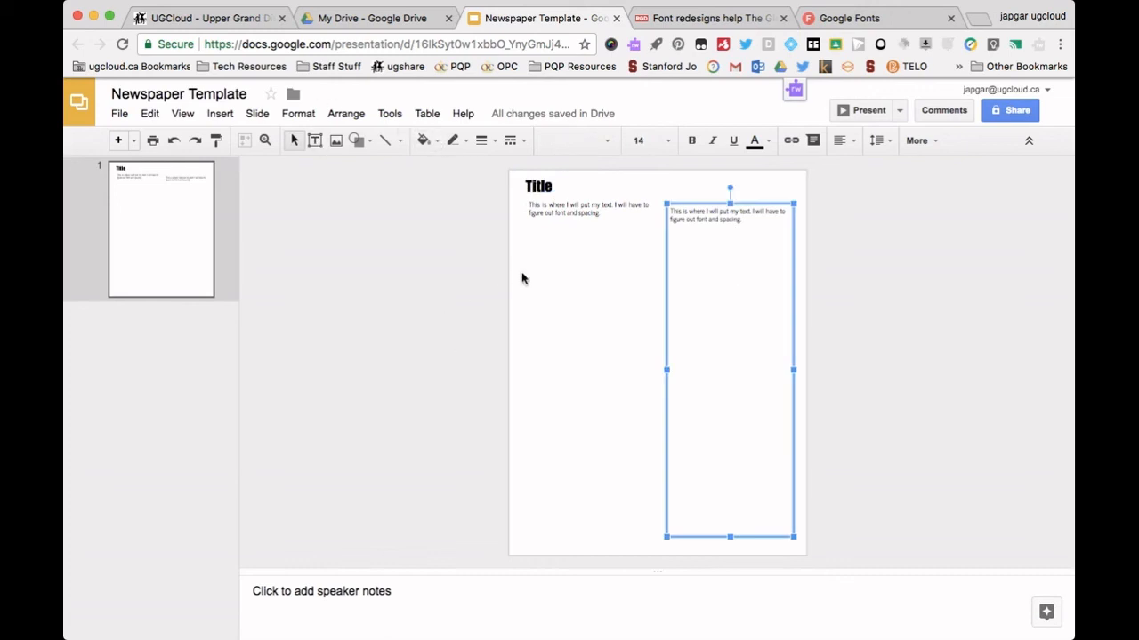
Step: Search Google images for "globe and mail title" and insert the CBC News logo from the results into the slide
click(336, 144)
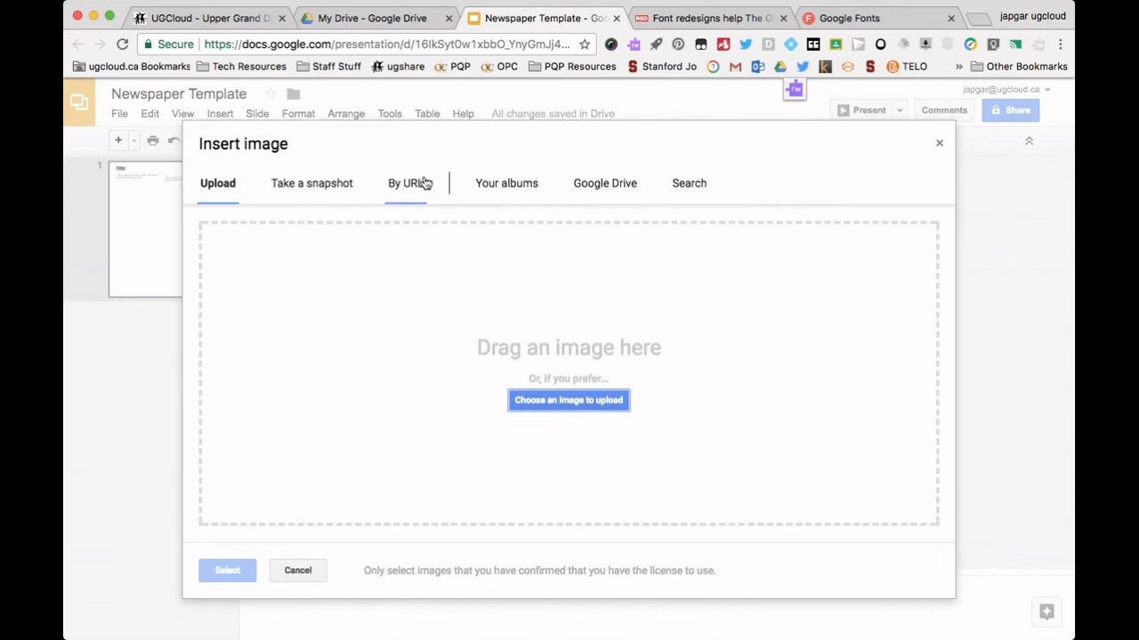
click(699, 183)
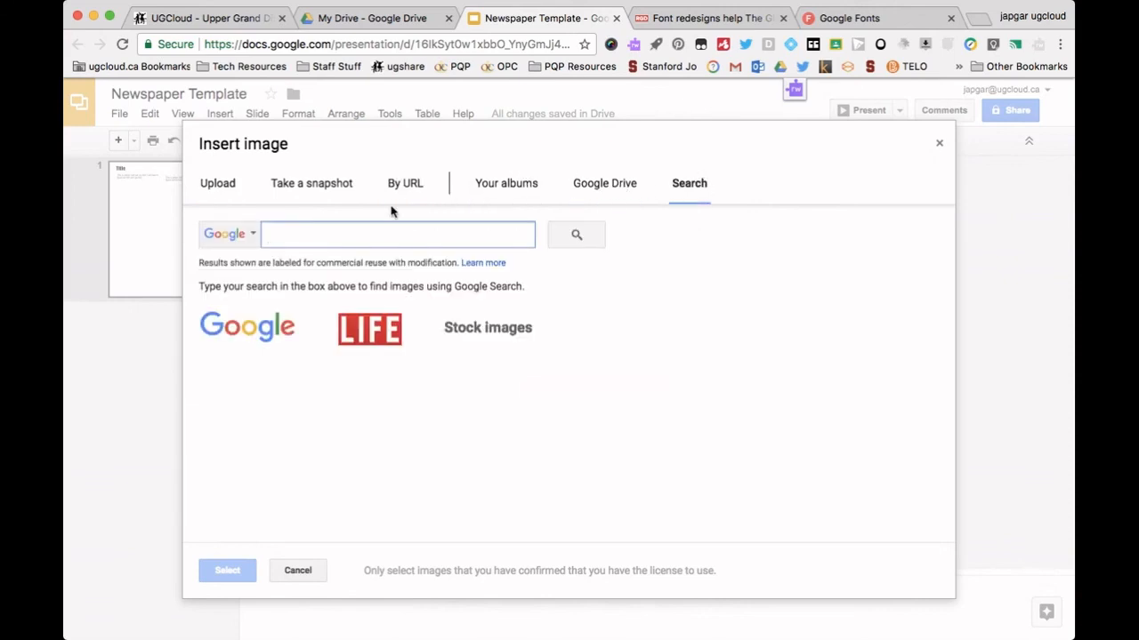
text(globe and mail title)
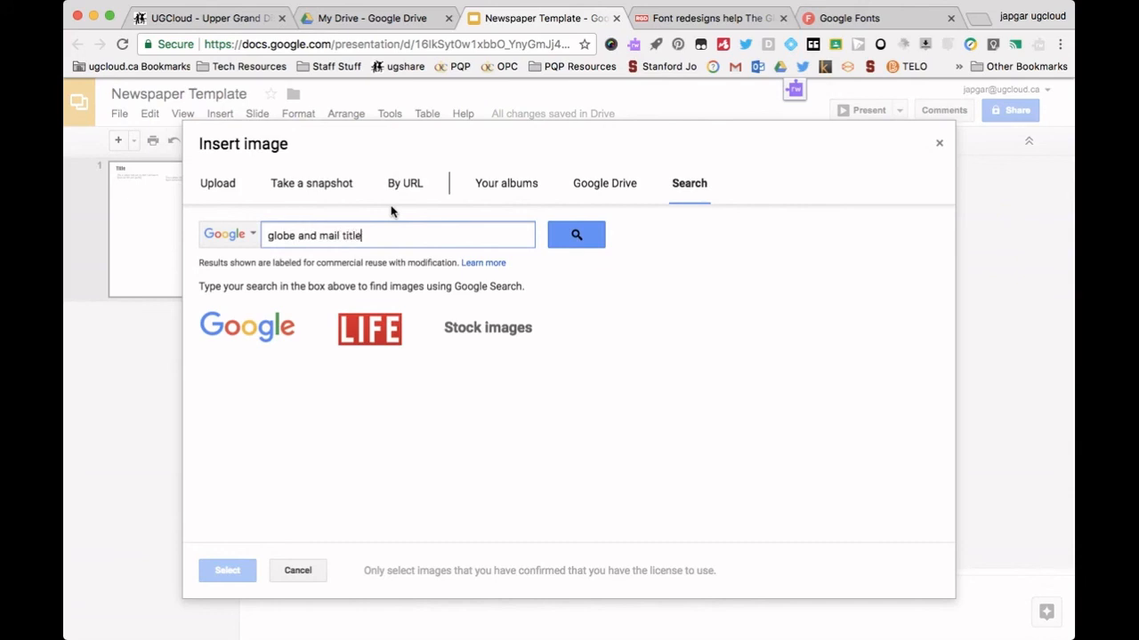
key(Return)
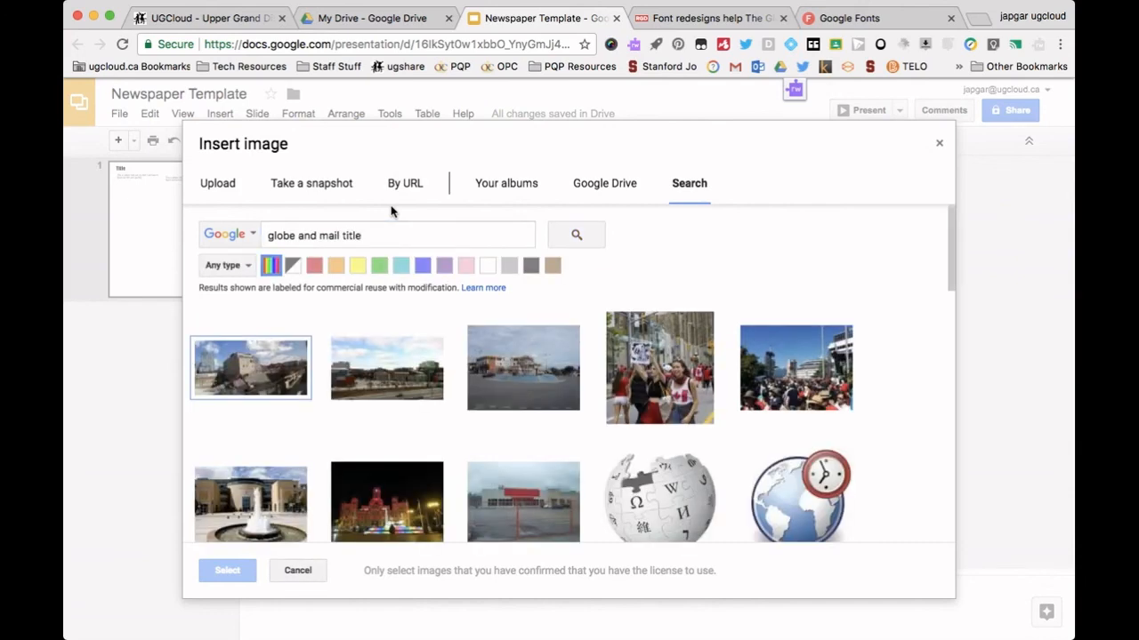
scroll(460, 343, down, 5)
scroll(464, 346, down, 3)
click(623, 307)
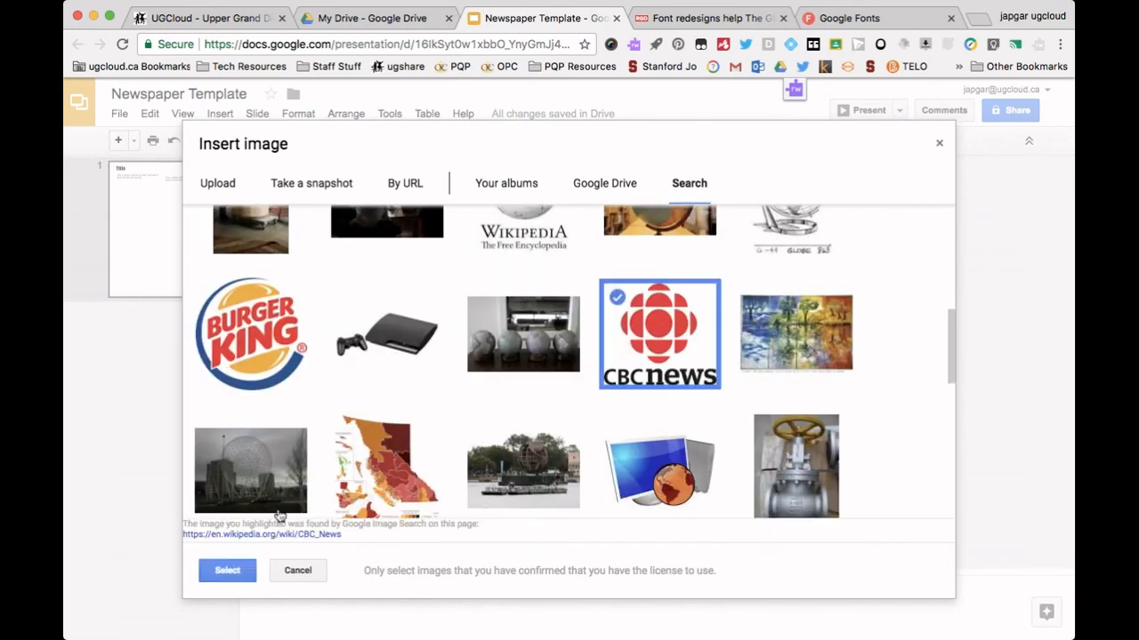
click(220, 574)
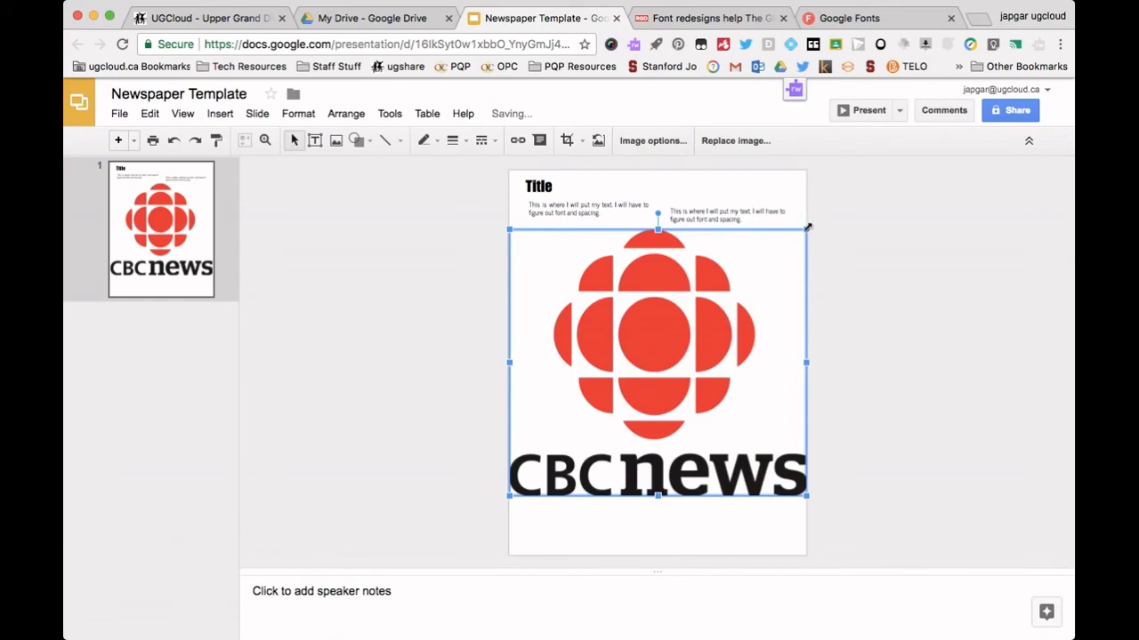
Step: Shrink the CBC News logo to about a fifth of the slide's width and place it below the right column's text
drag(808, 228, 729, 275)
drag(700, 313, 723, 295)
Step: Shorten the right column's text box so its lower edge ends just above the CBC News logo, and deselect it
click(720, 225)
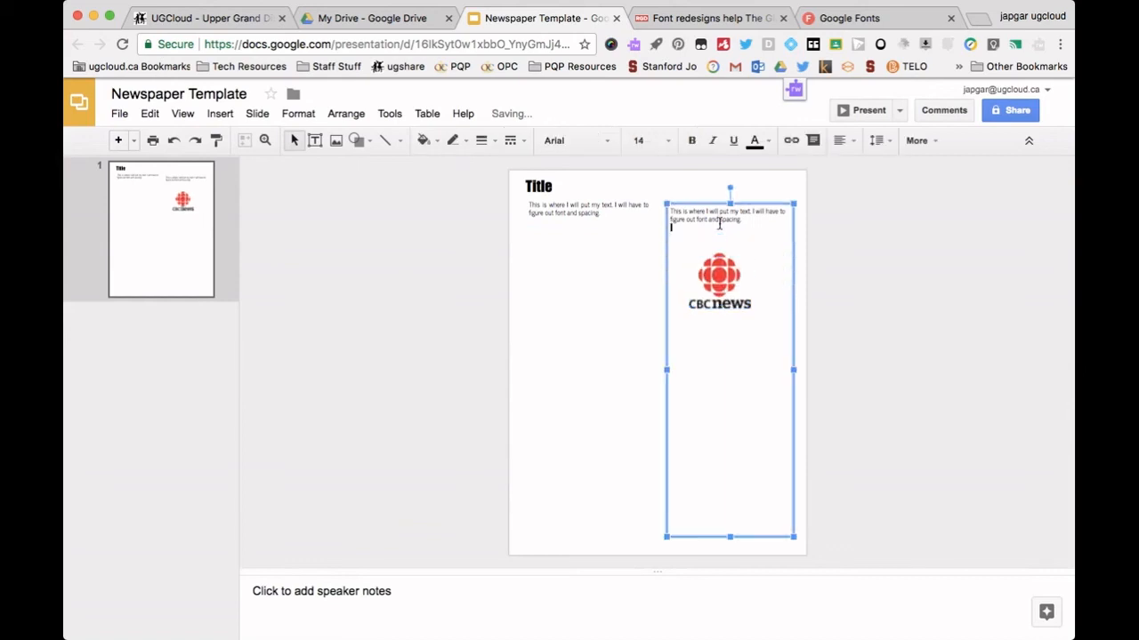
drag(729, 539, 725, 243)
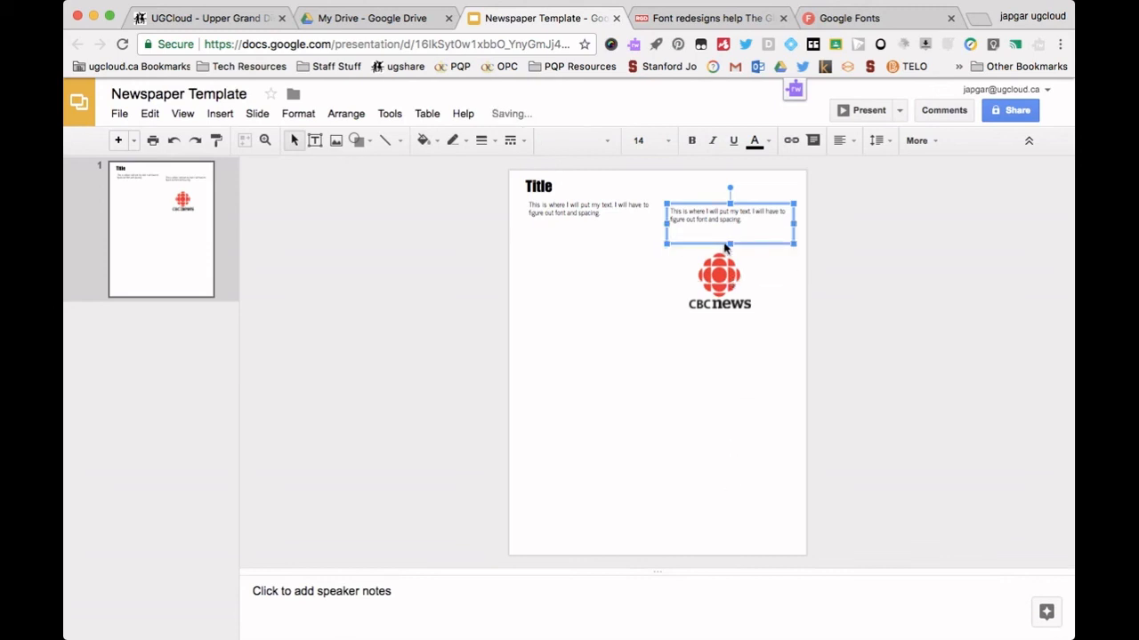
click(725, 384)
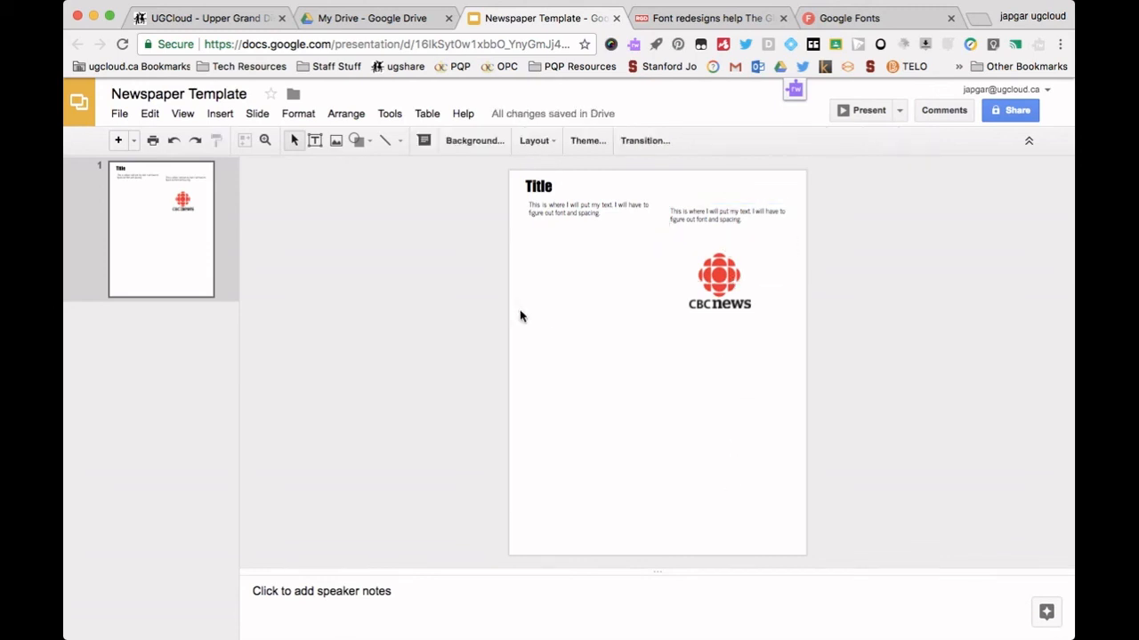